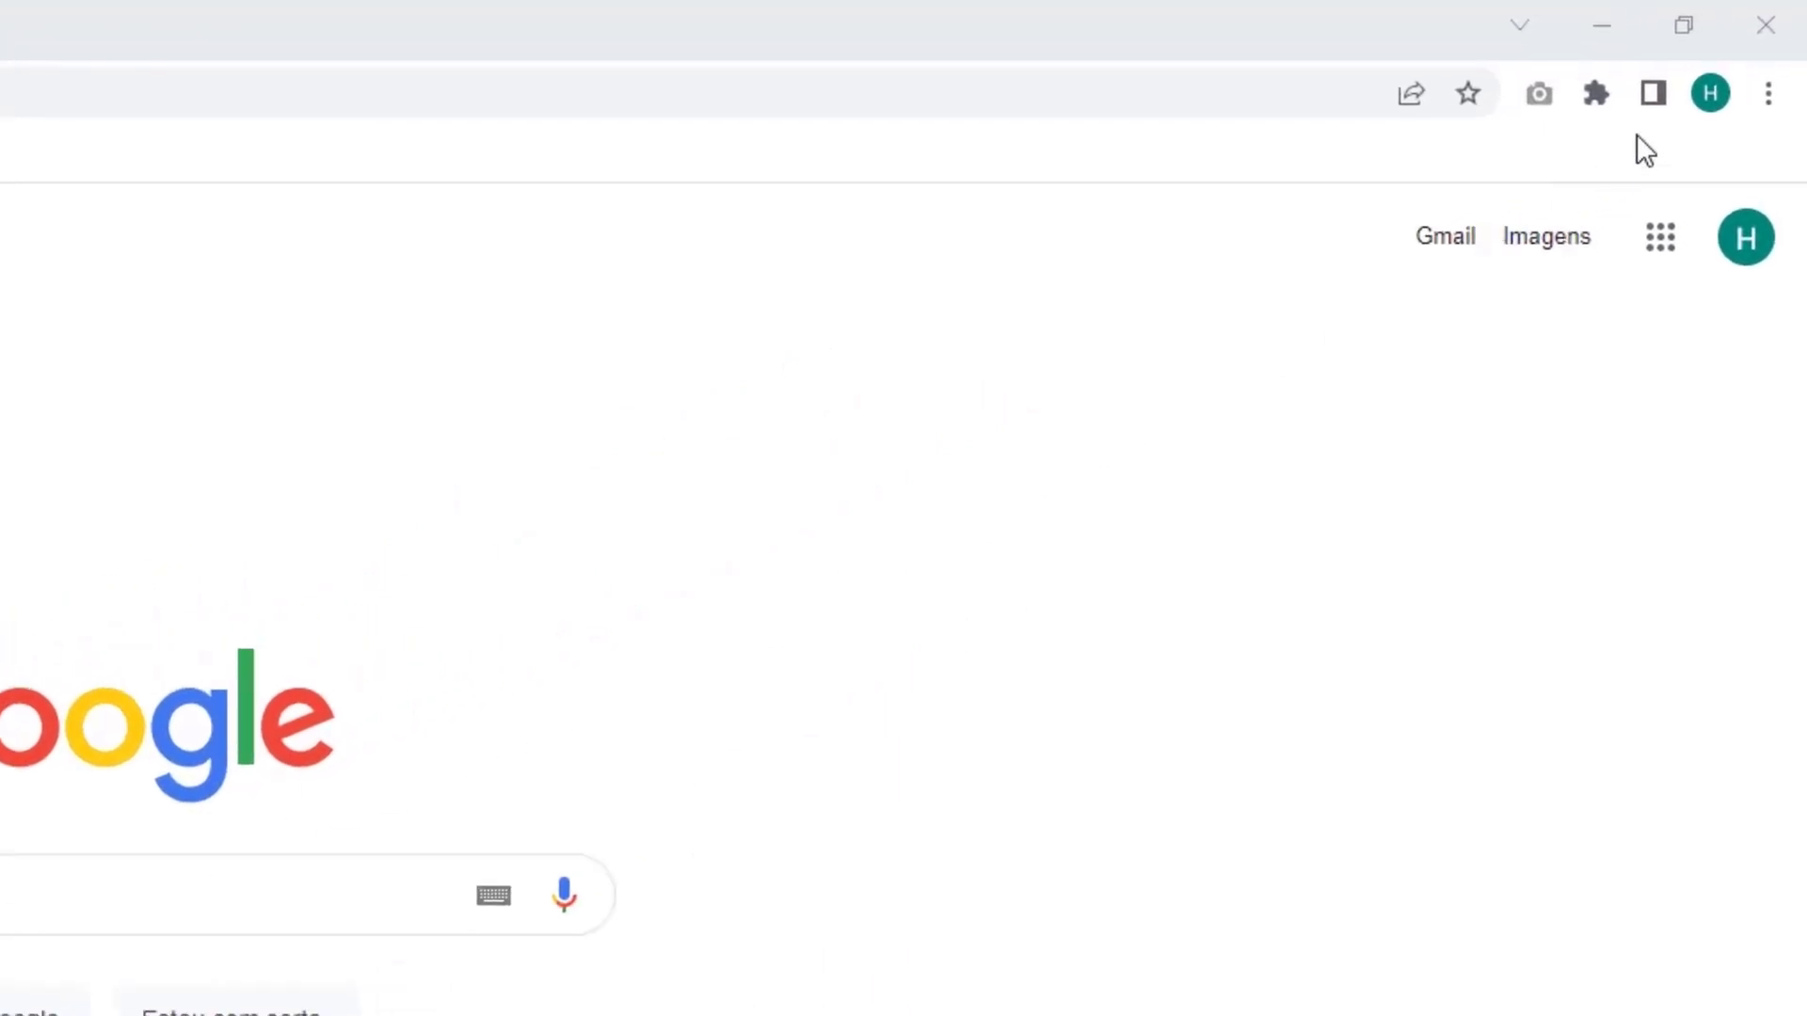
# Open the browser's dialog for clearing browsing data (Limpar dados de navegação).
pyautogui.click(1767, 94)
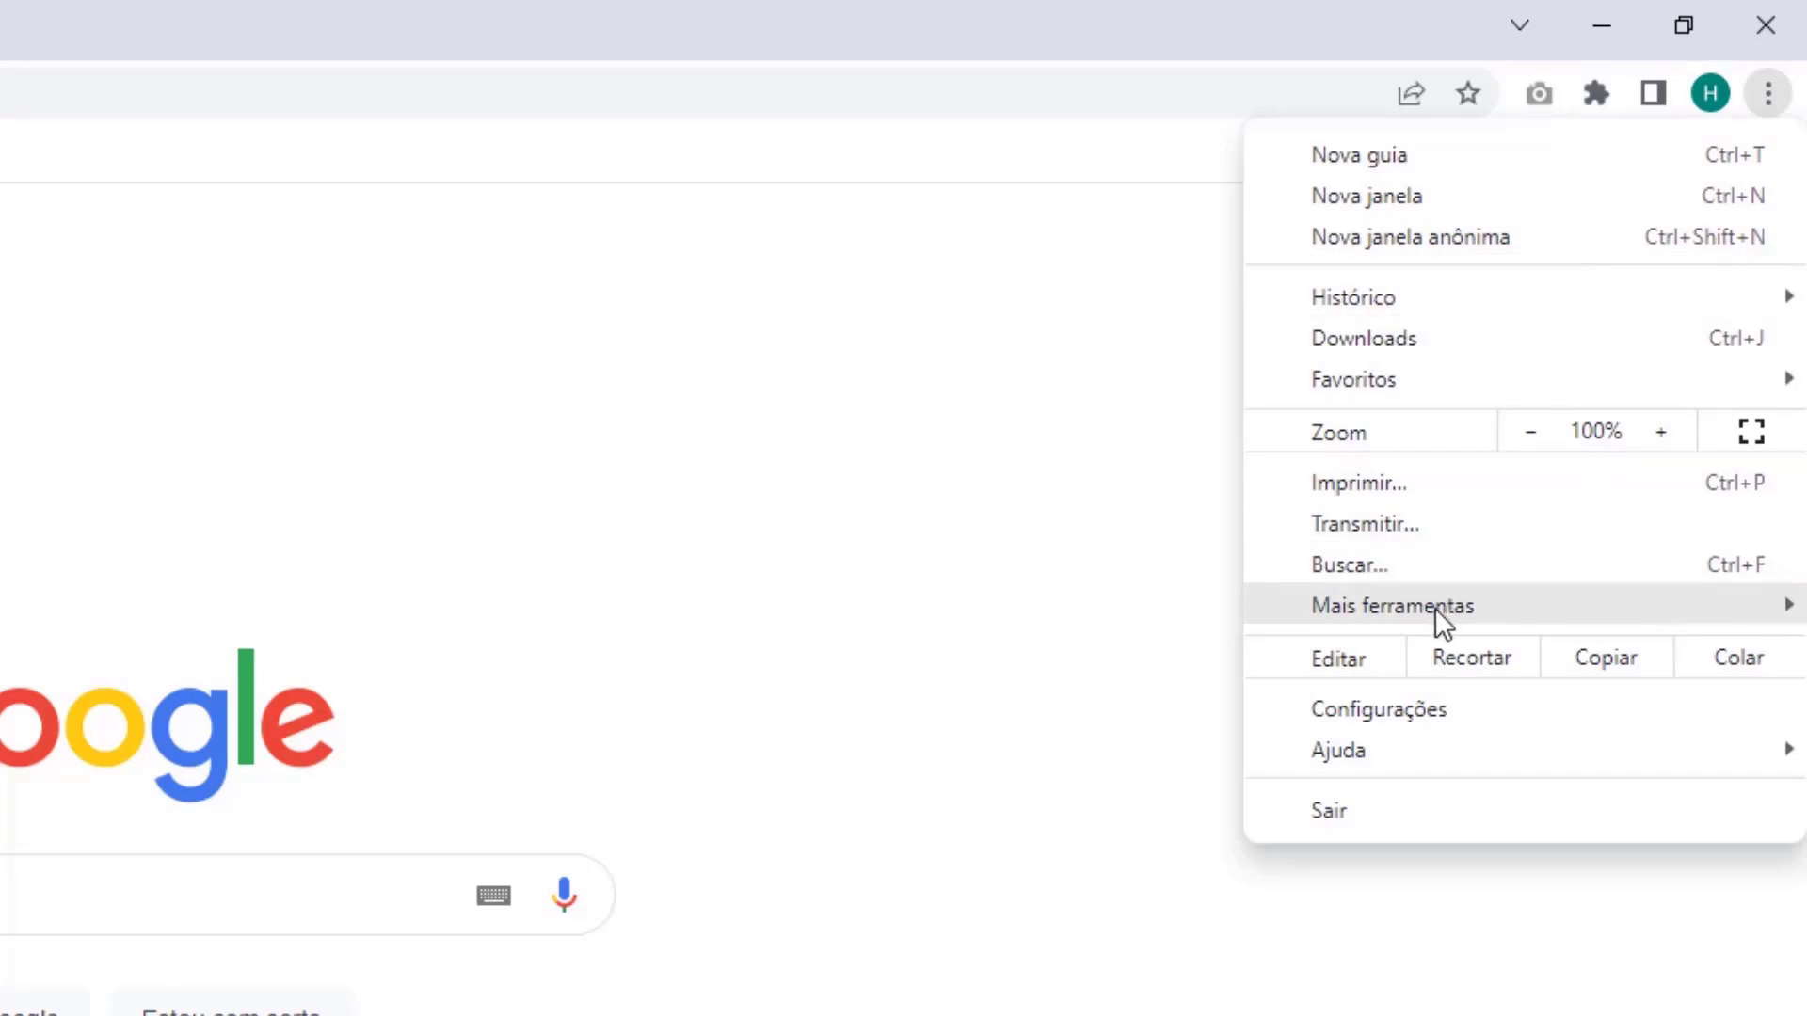
pyautogui.moveTo(1436, 608)
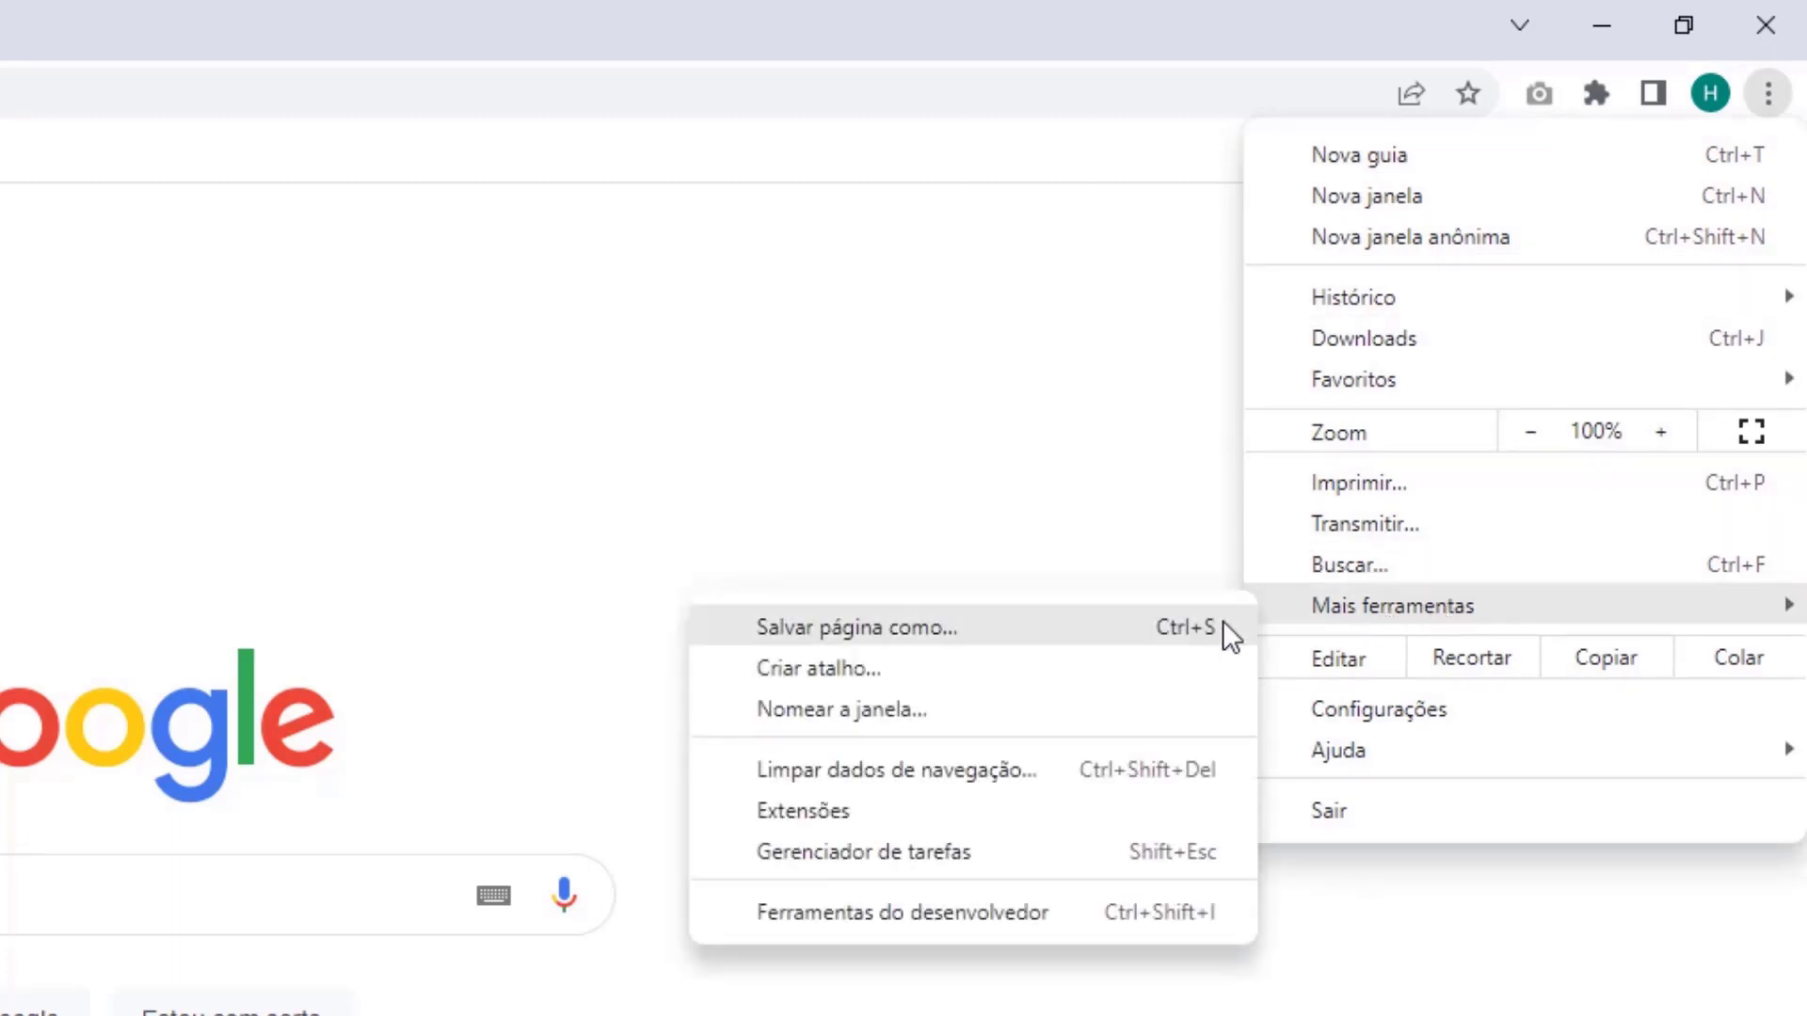
pyautogui.click(878, 772)
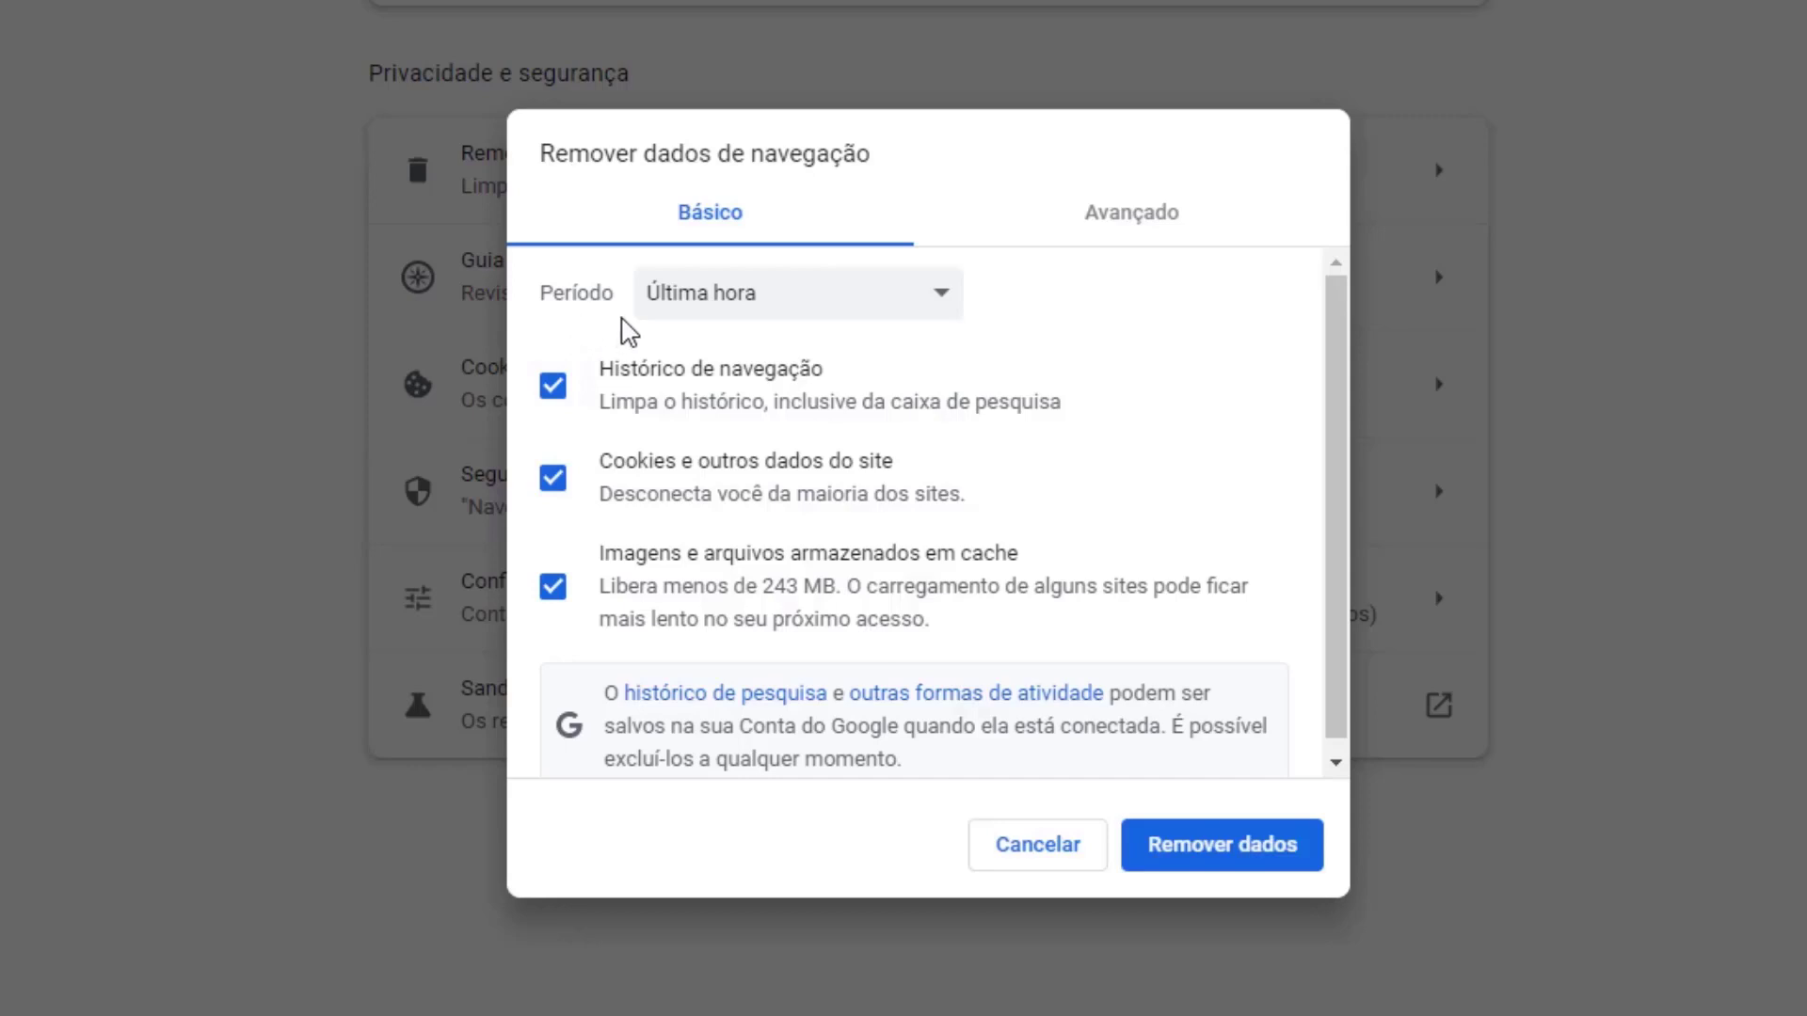
# Remove cookies and cached images and files for the period Última hora, excluding Histórico de navegação.
pyautogui.click(717, 318)
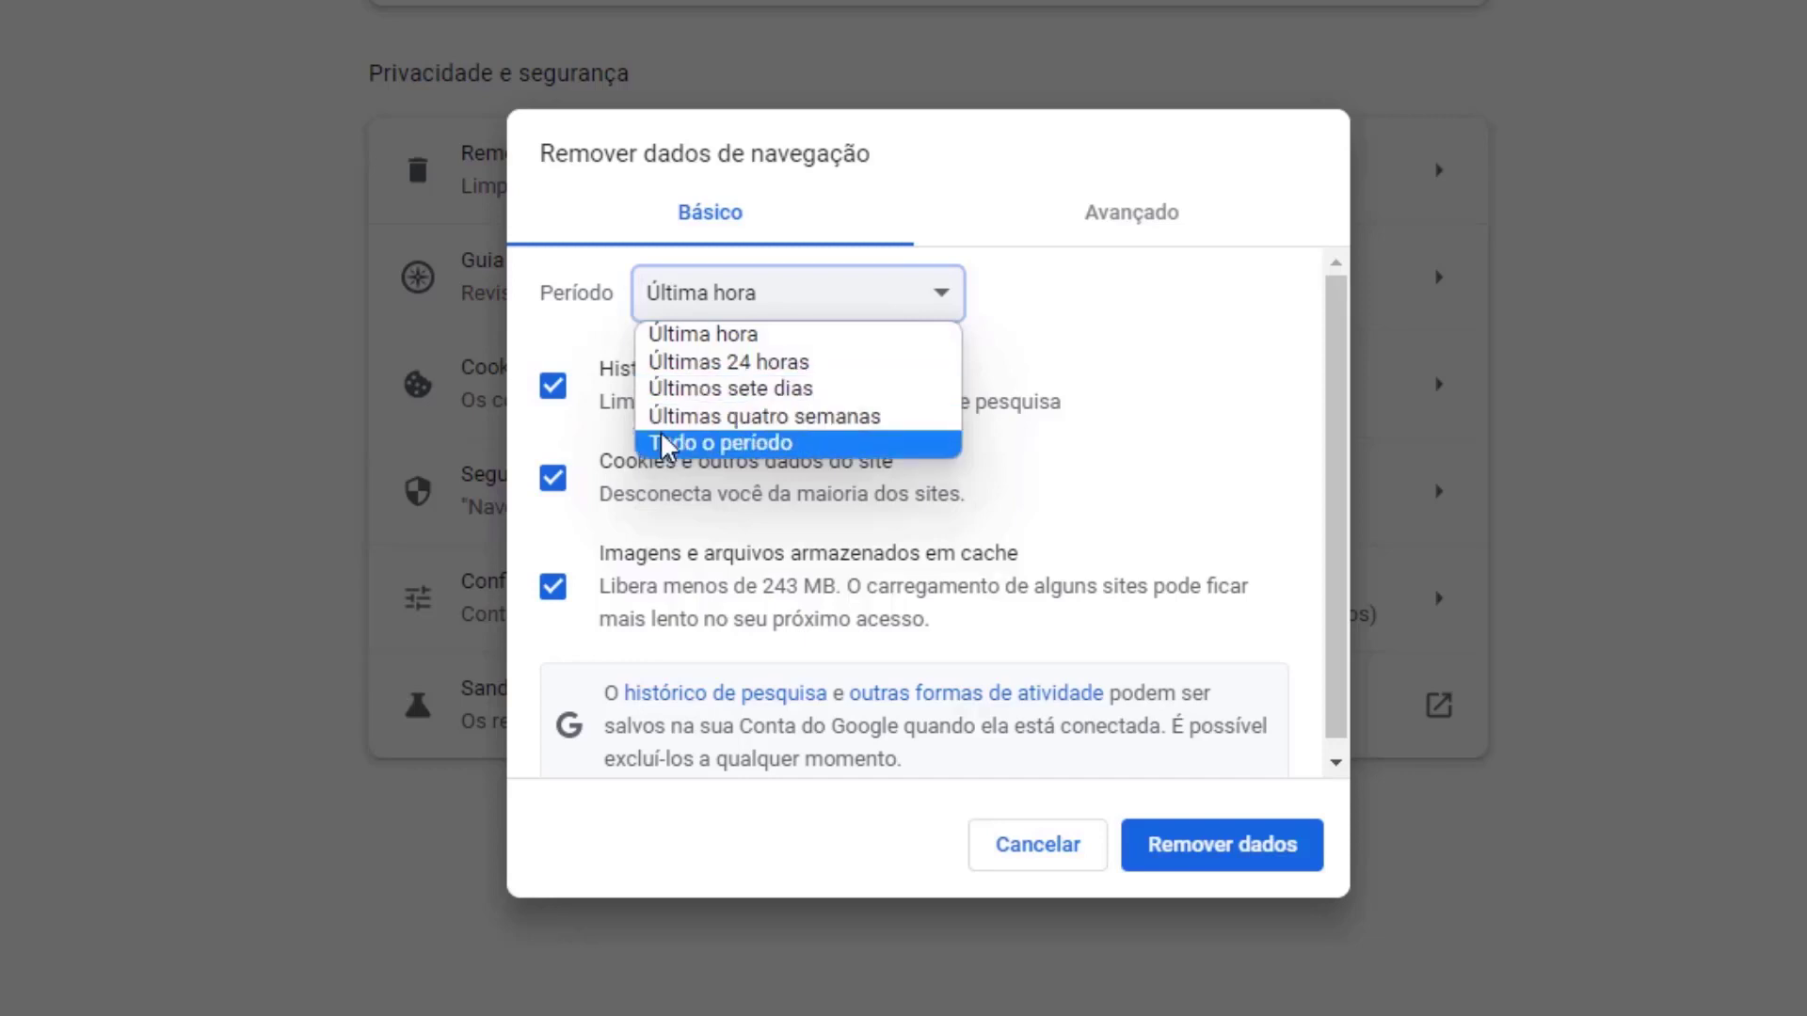
pyautogui.click(664, 338)
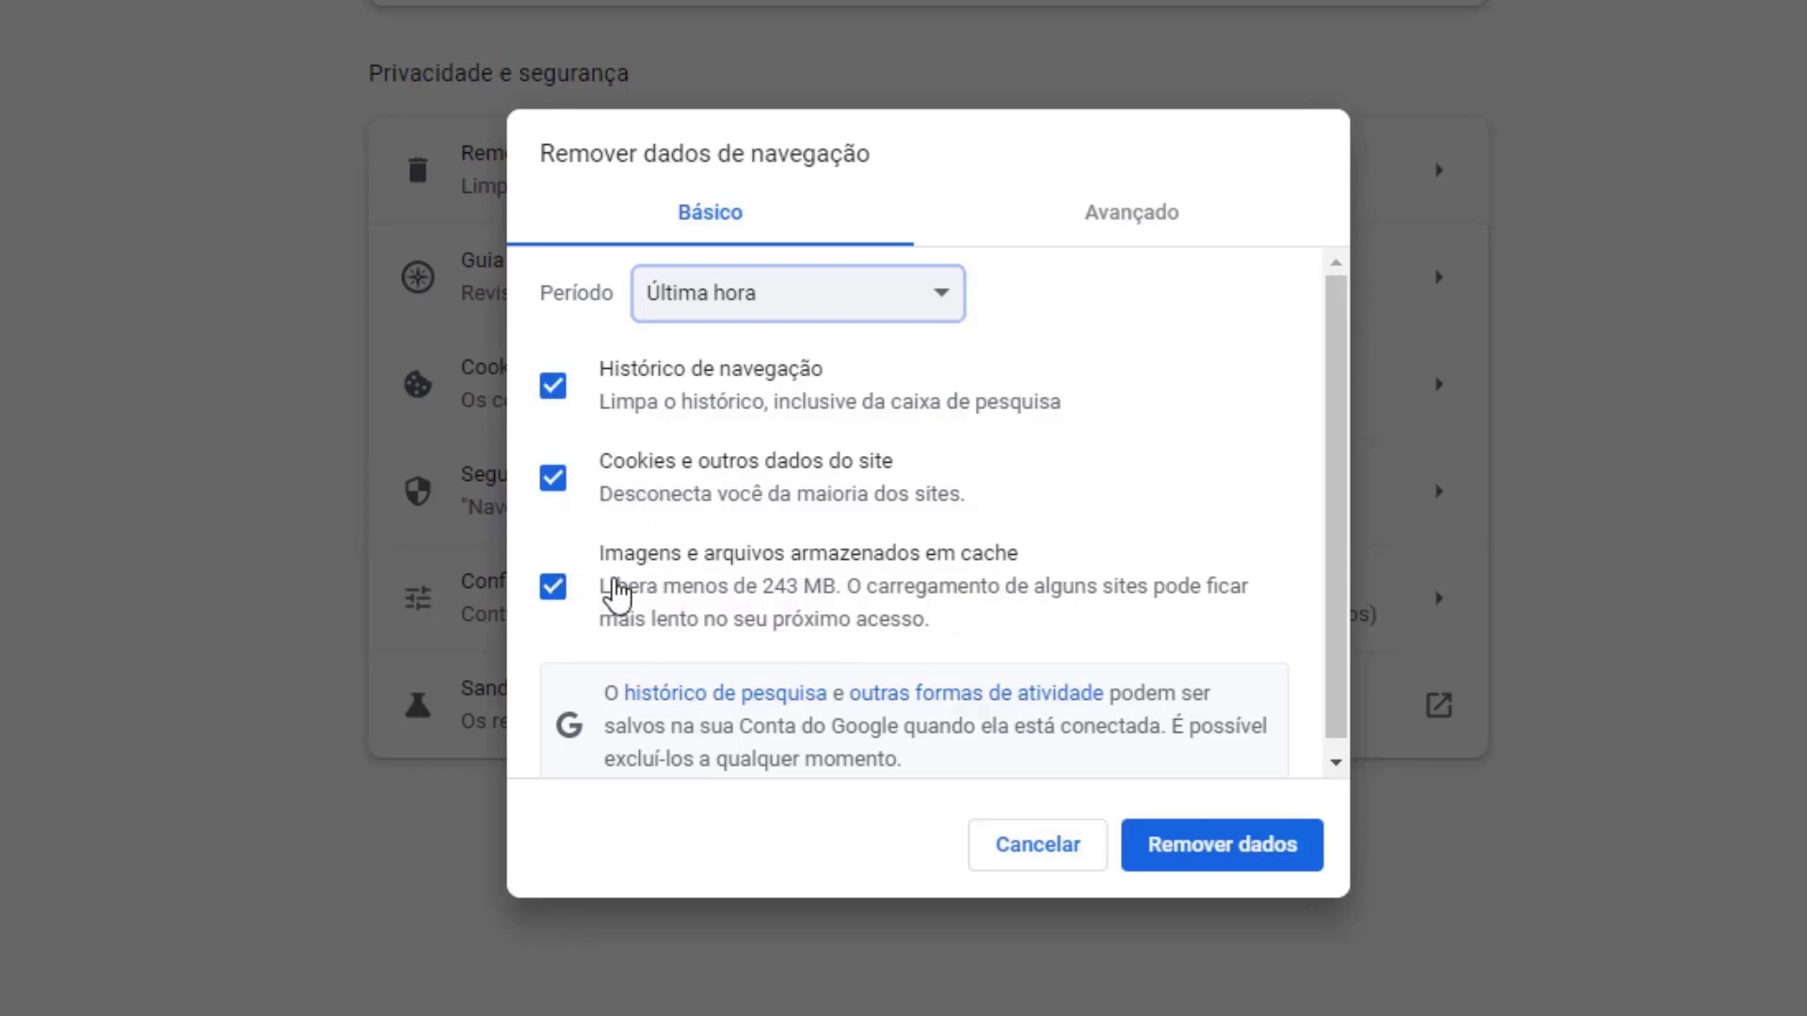
pyautogui.click(554, 395)
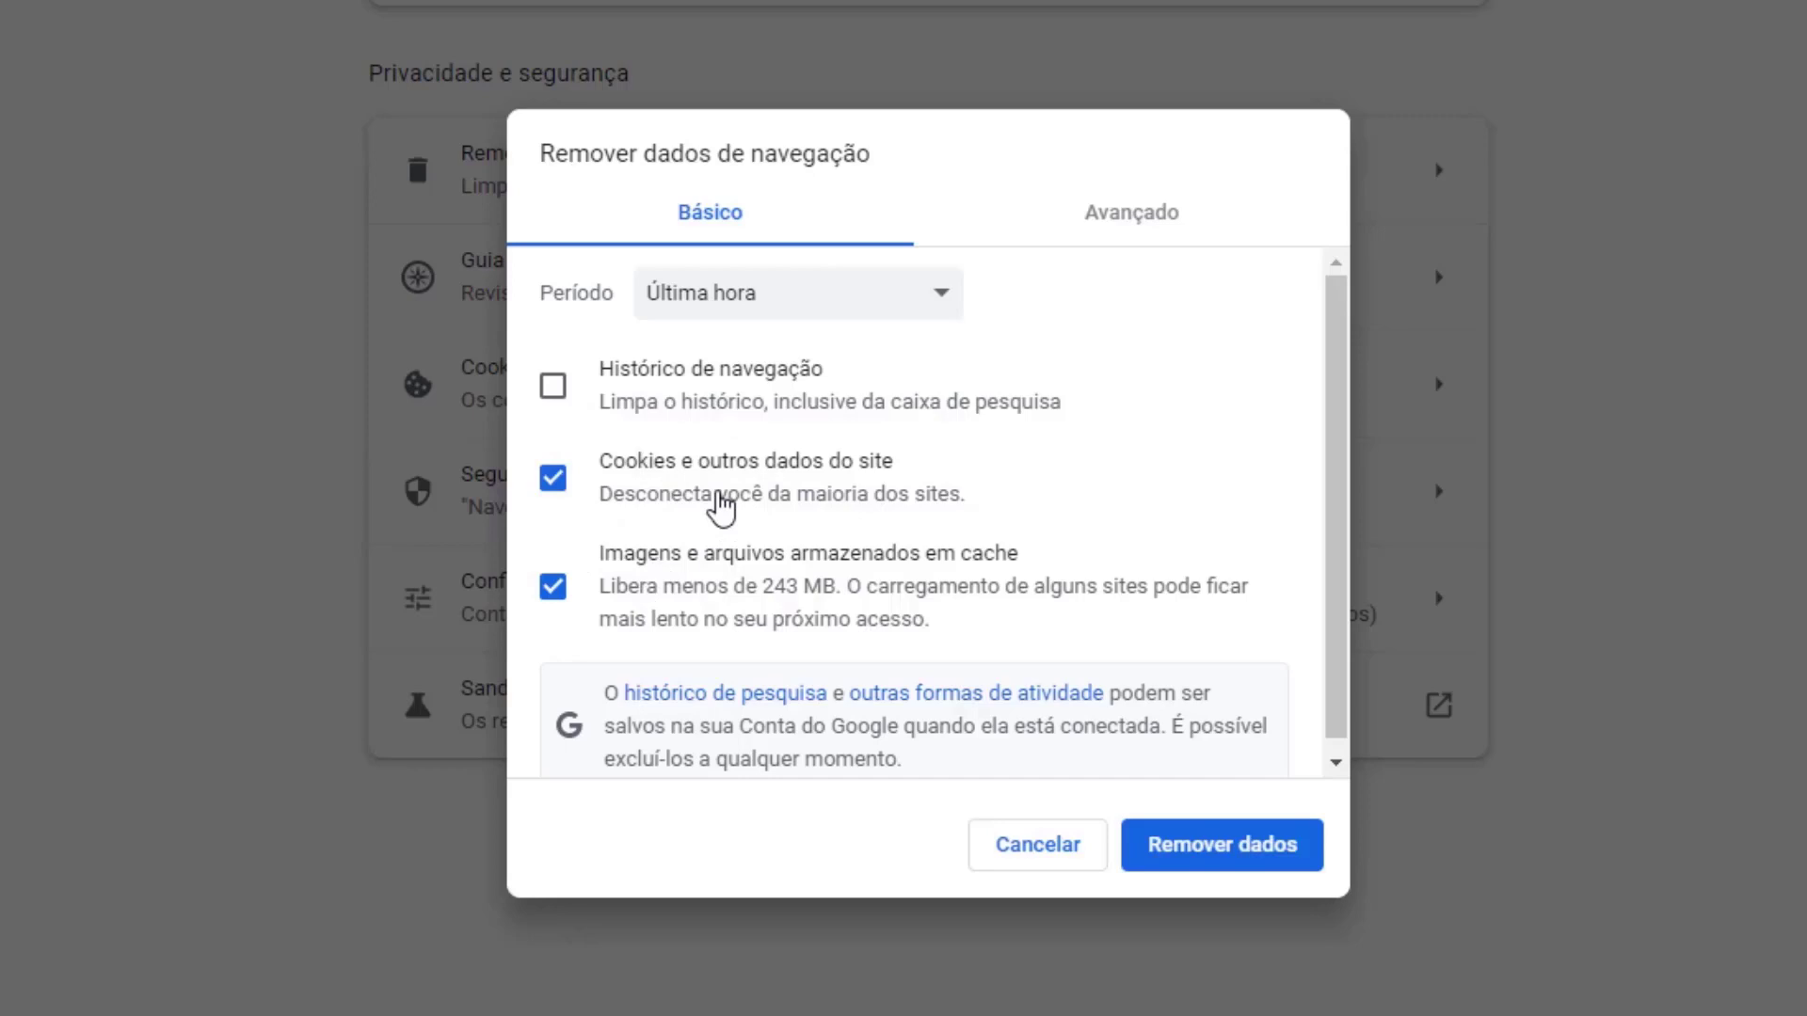
pyautogui.click(1214, 853)
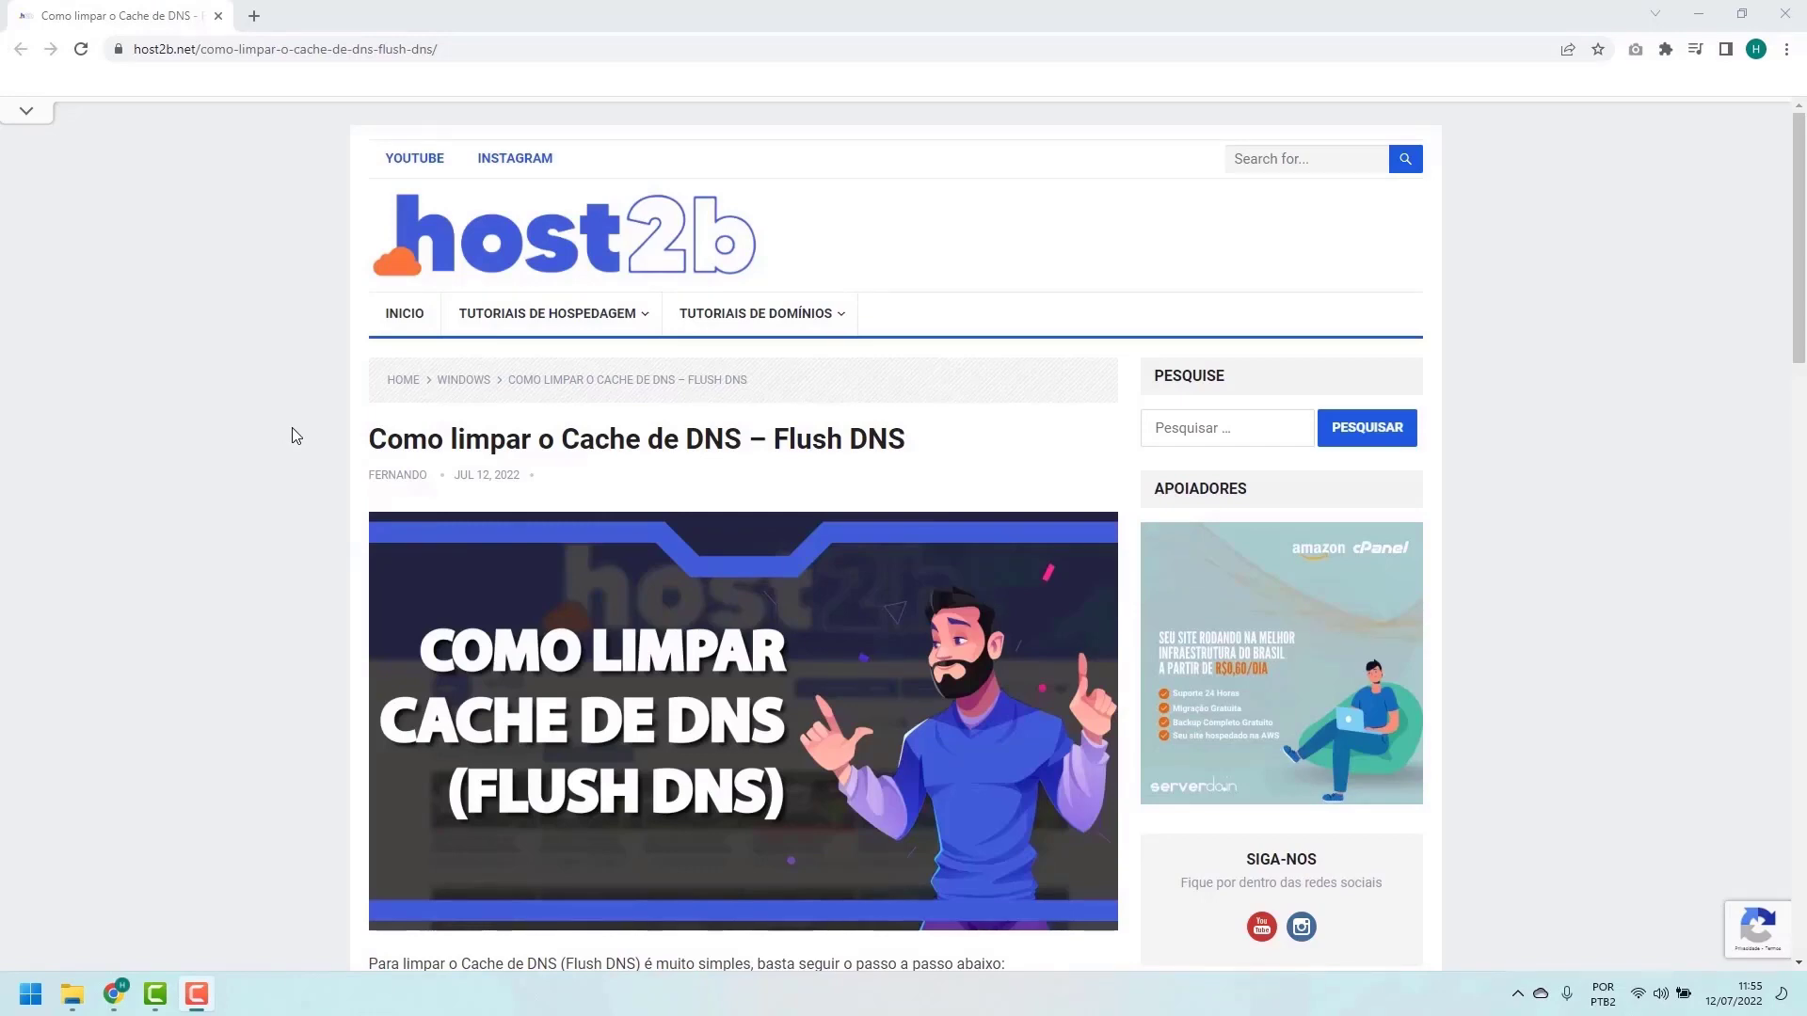
# Review the article's DNS cache flushing instructions and open the Command Prompt as administrator.
pyautogui.scroll(-4, 302, 434)
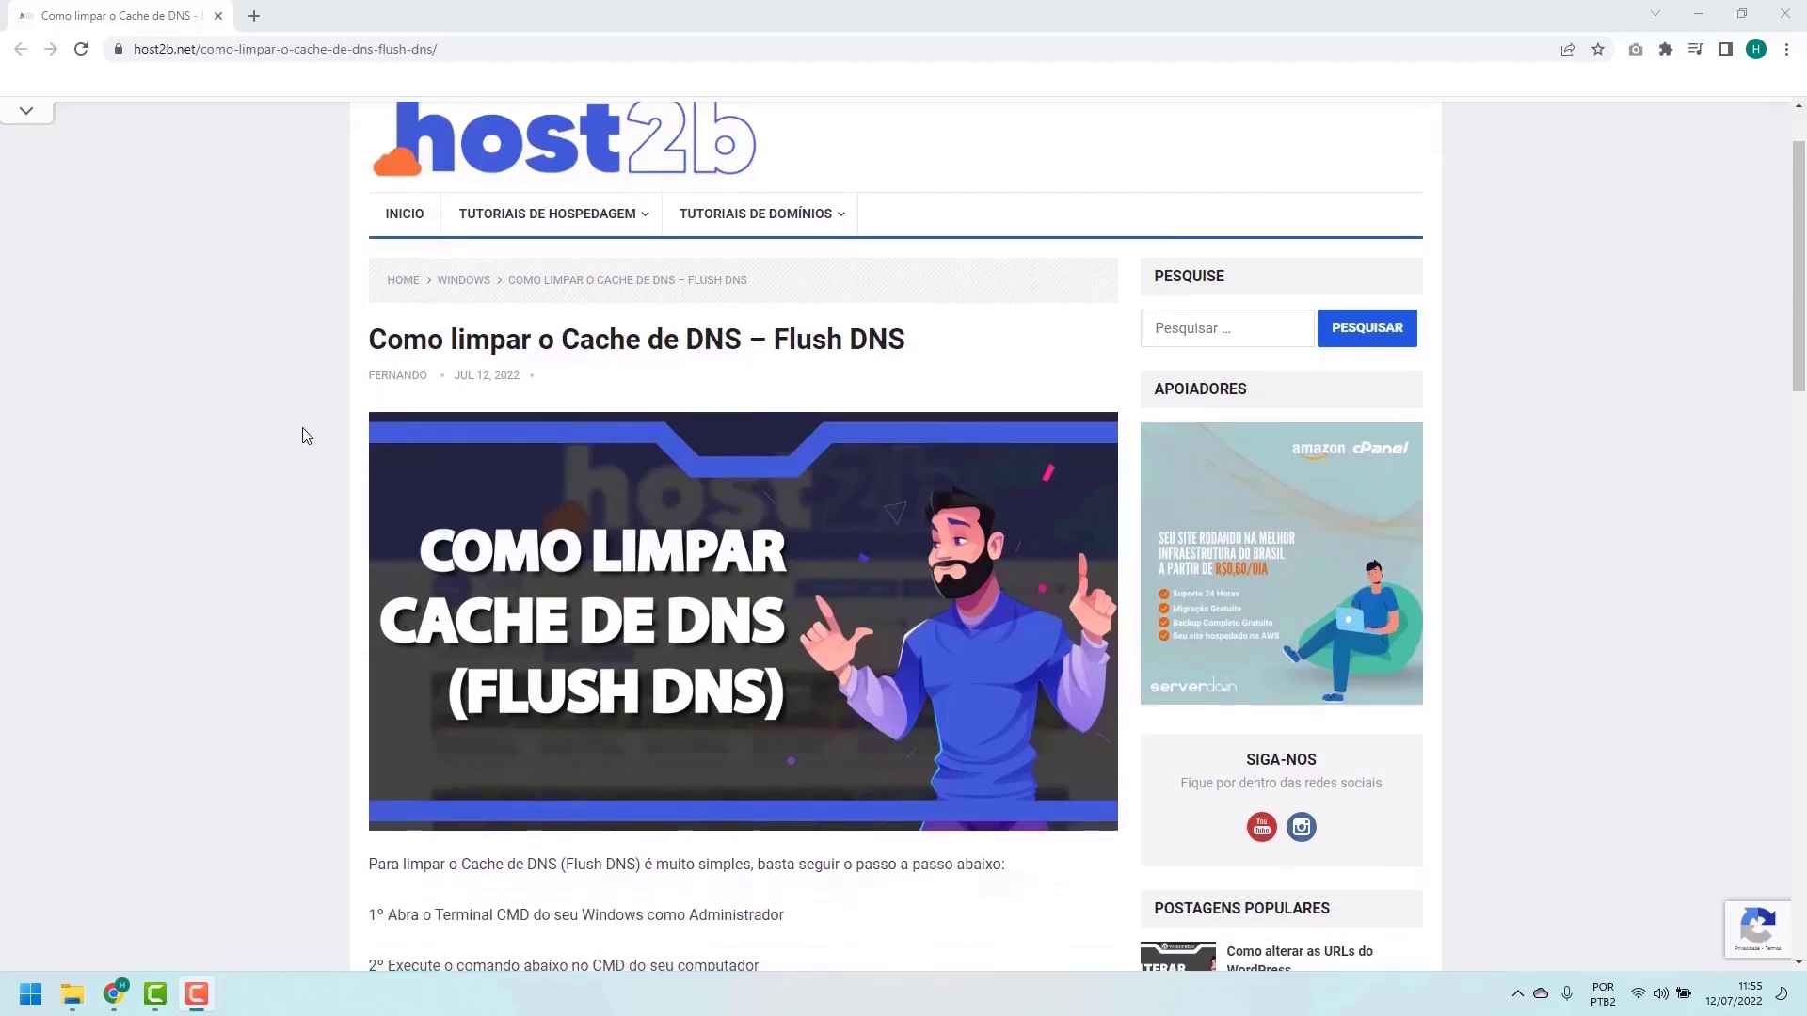
pyautogui.scroll(-2, 303, 435)
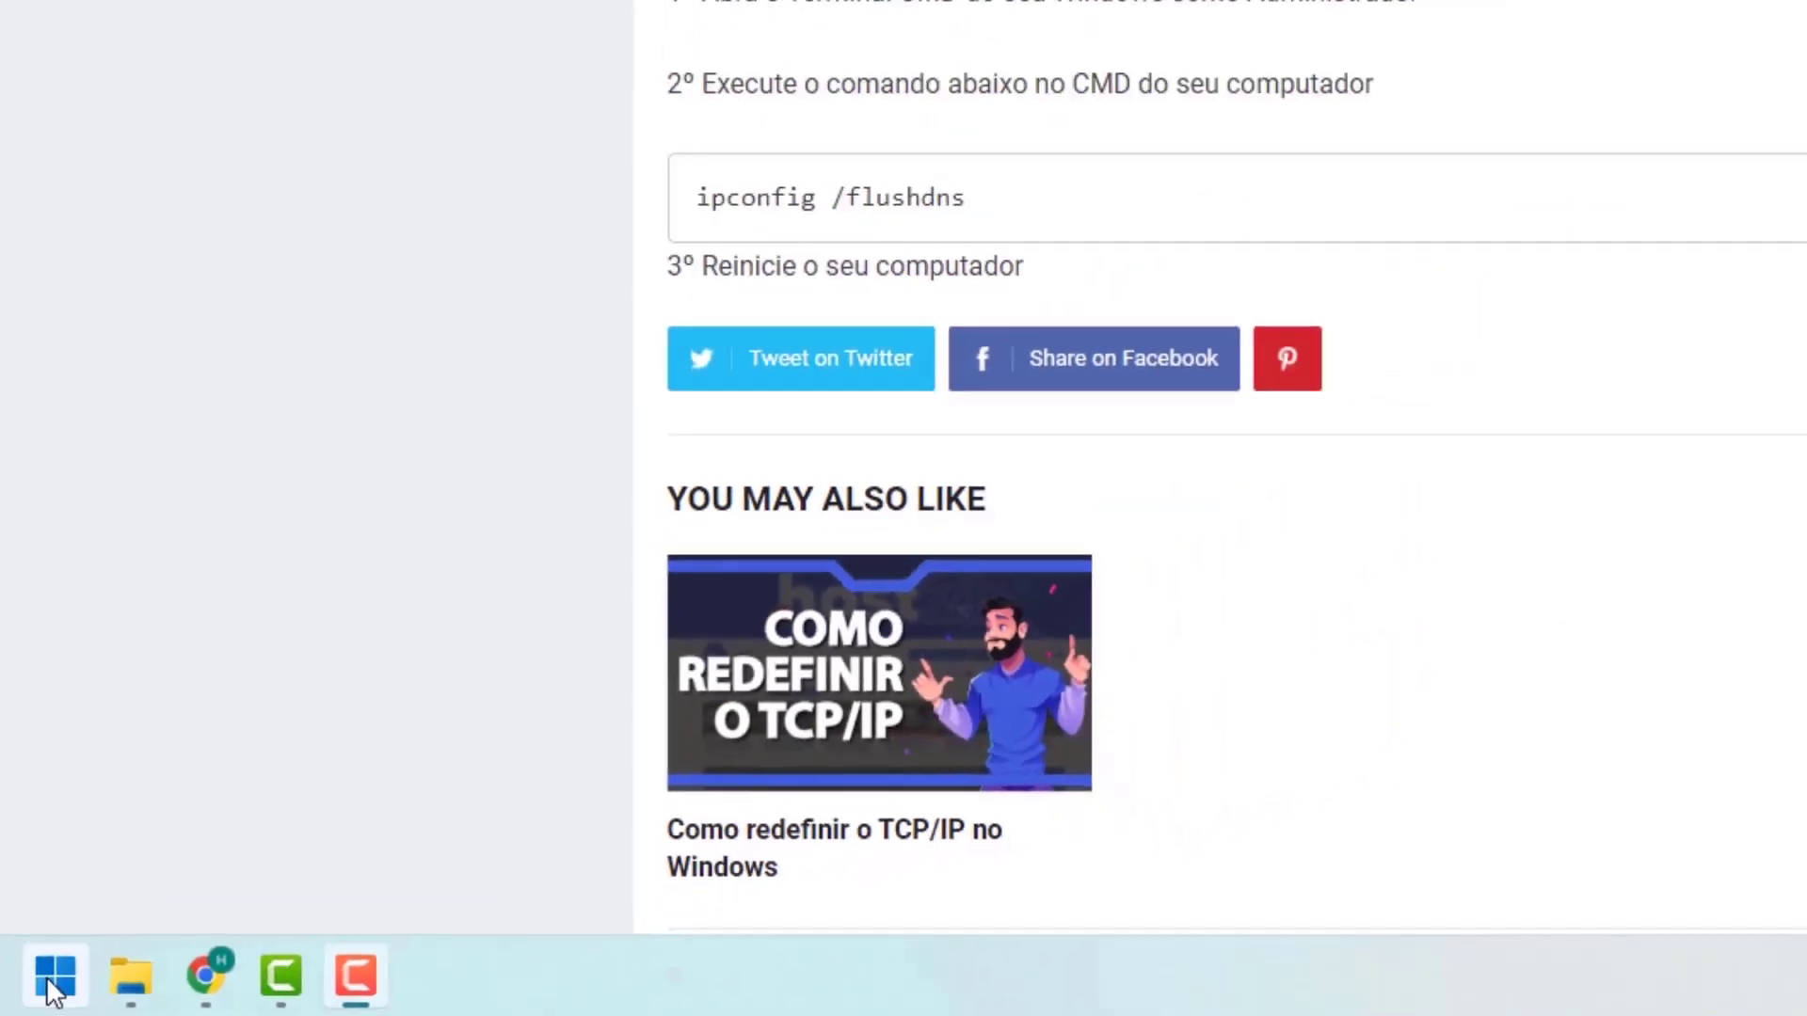
pyautogui.click(72, 960)
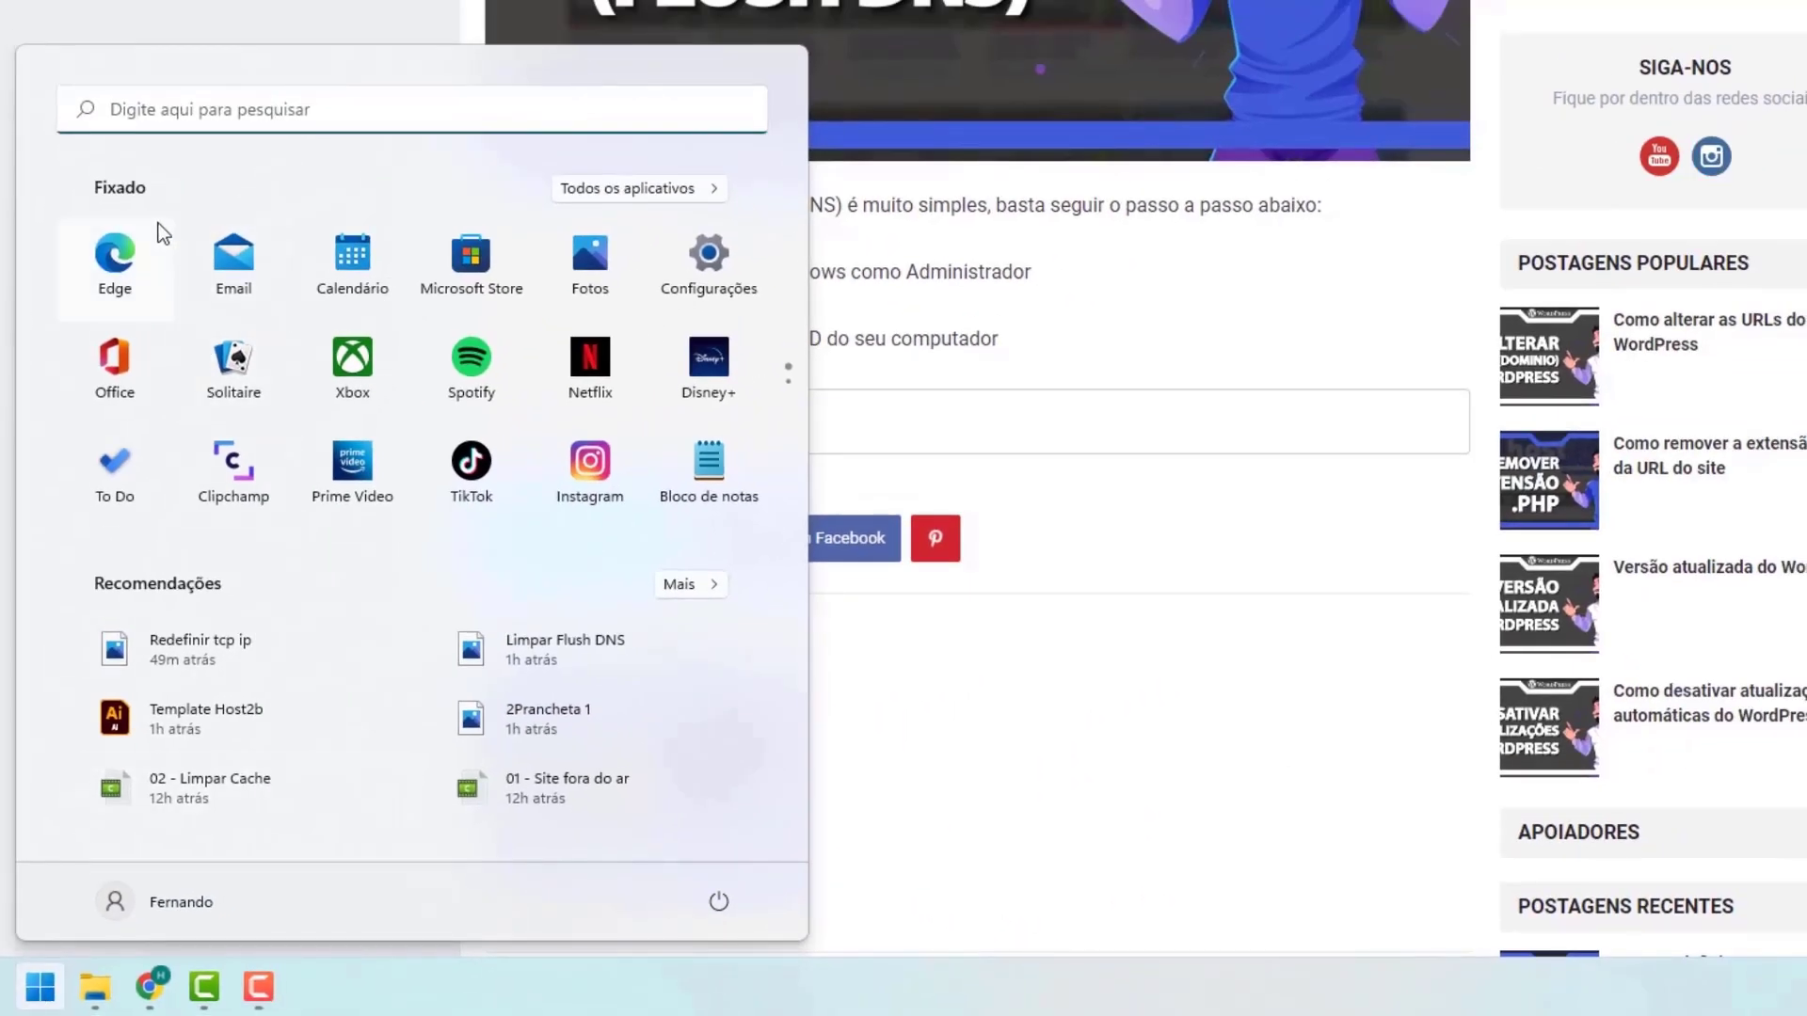
pyautogui.click(137, 116)
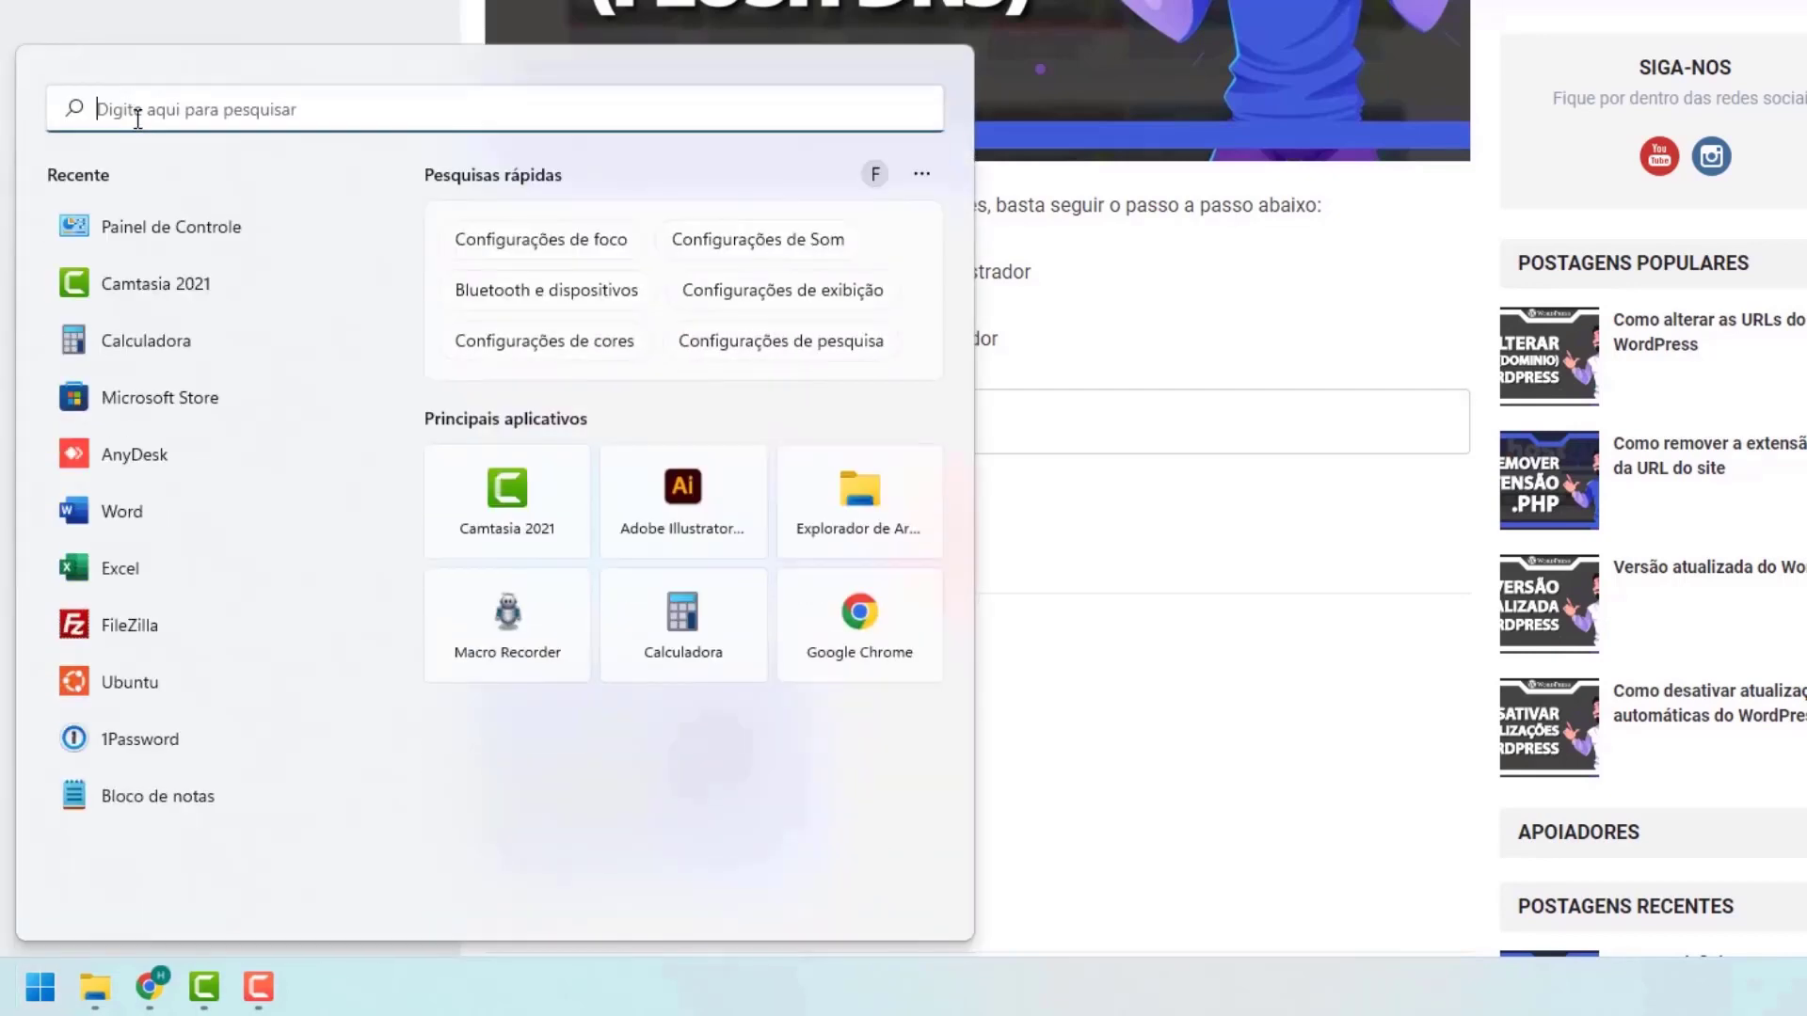
pyautogui.write('cmd')
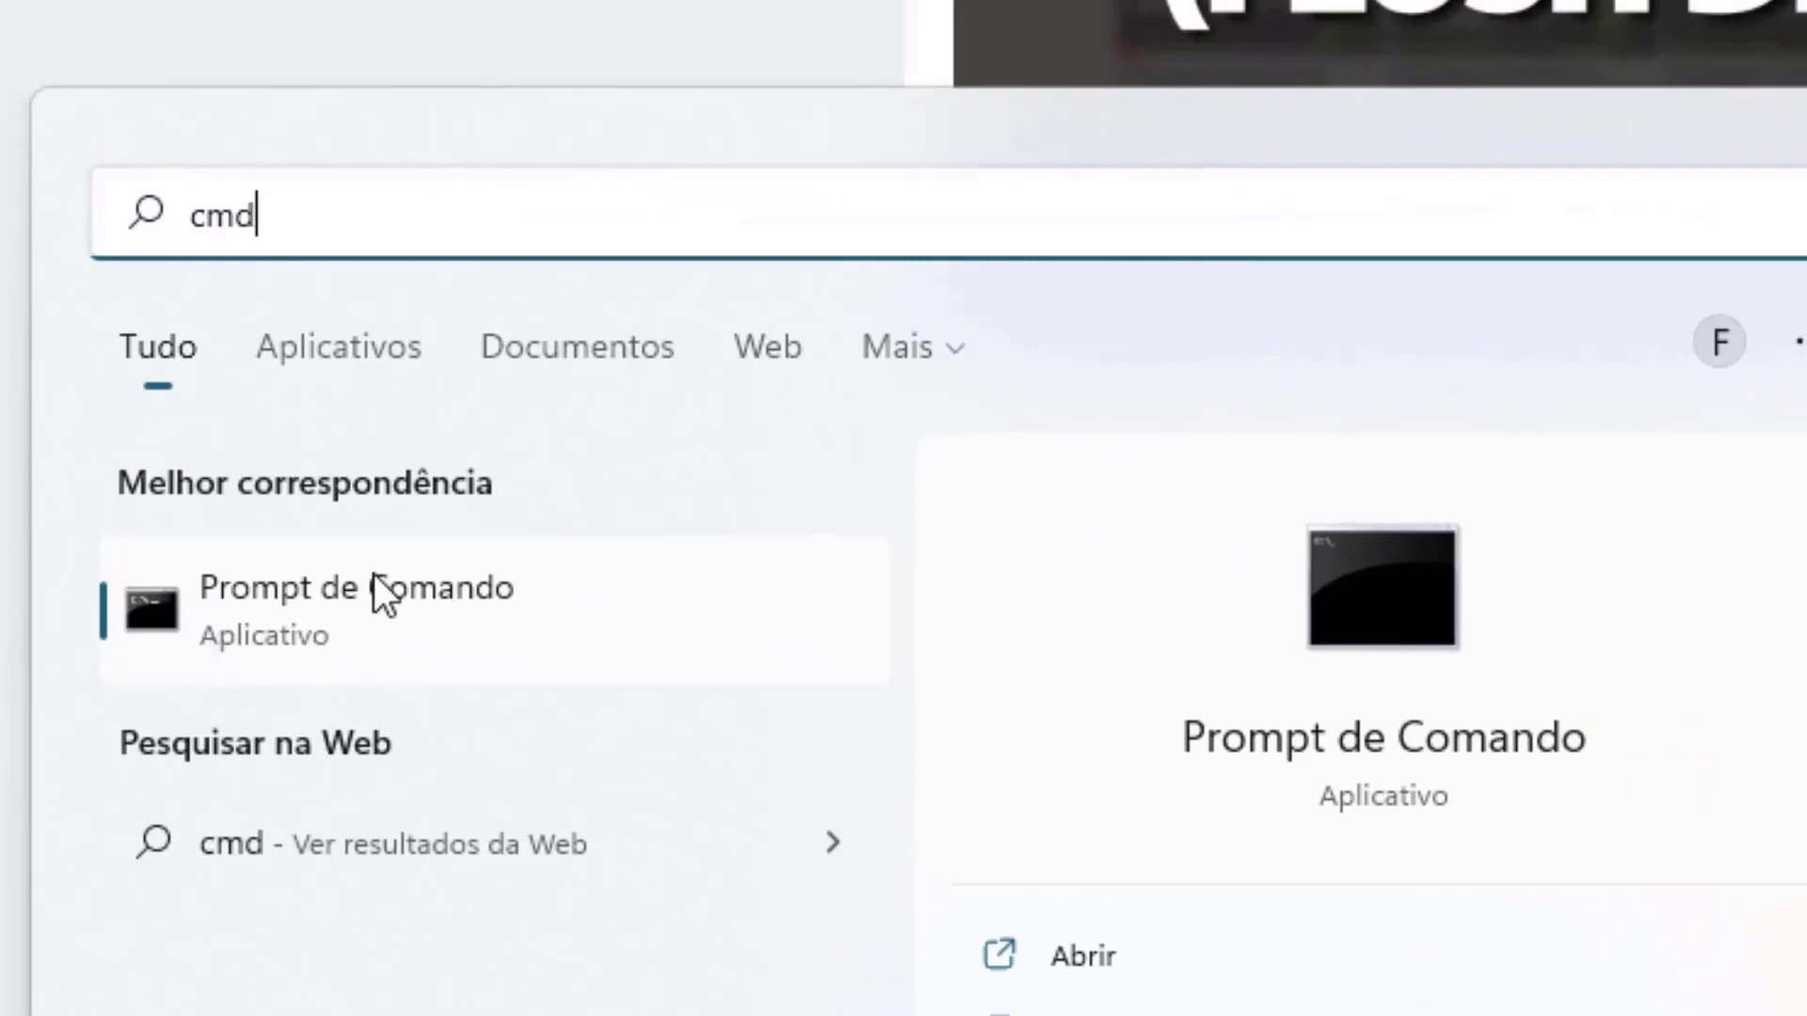
pyautogui.rightClick(286, 610)
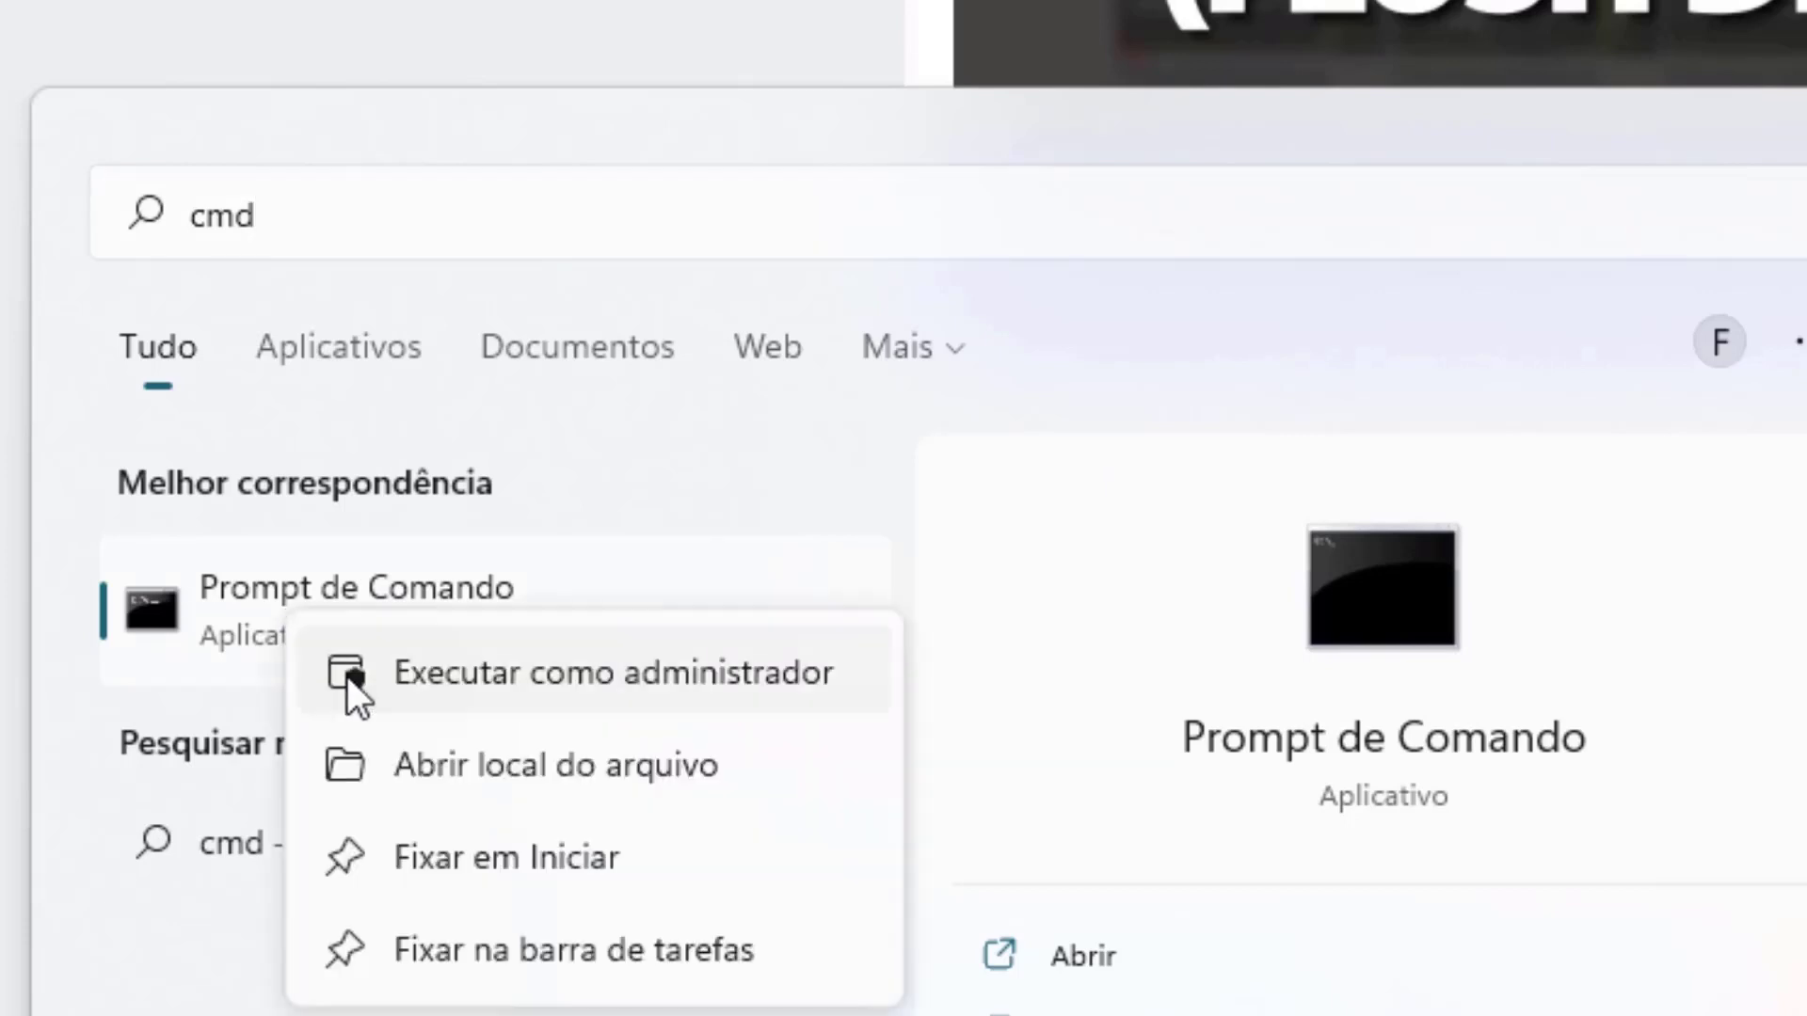
pyautogui.click(482, 674)
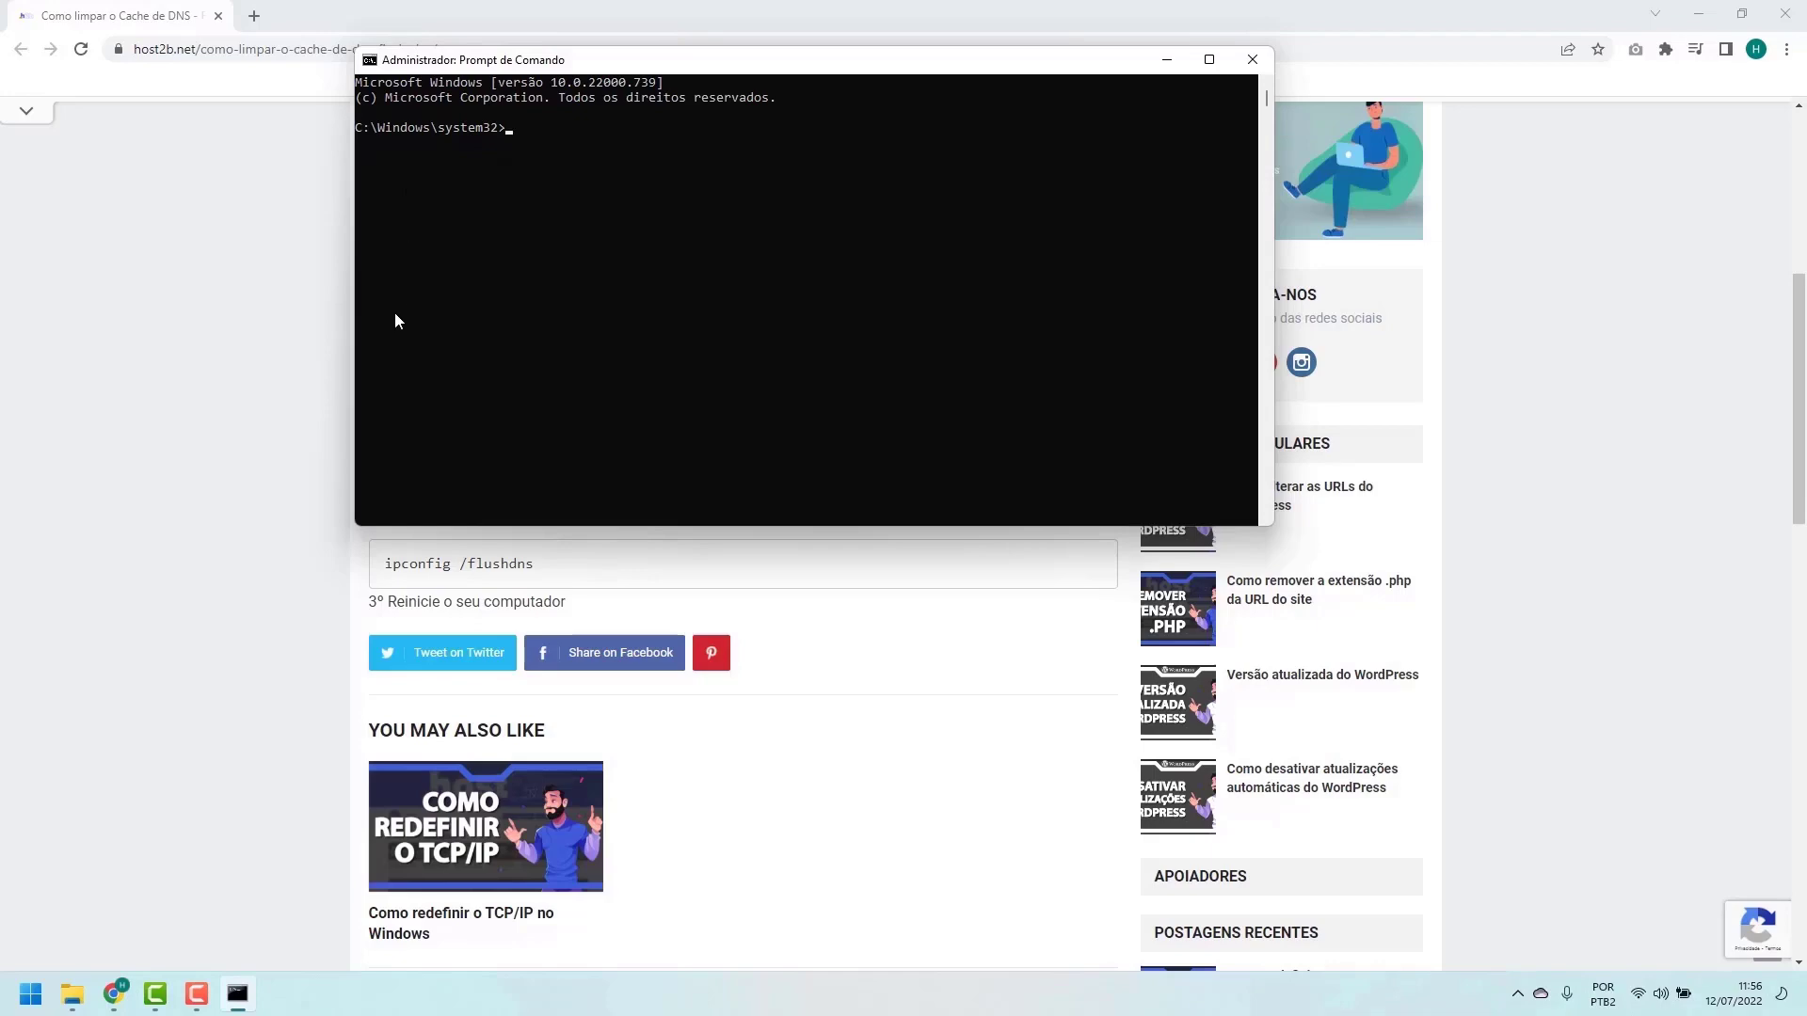
# Flush the DNS cache by running ipconfig /flushdns in the administrator Command Prompt.
pyautogui.click(317, 572)
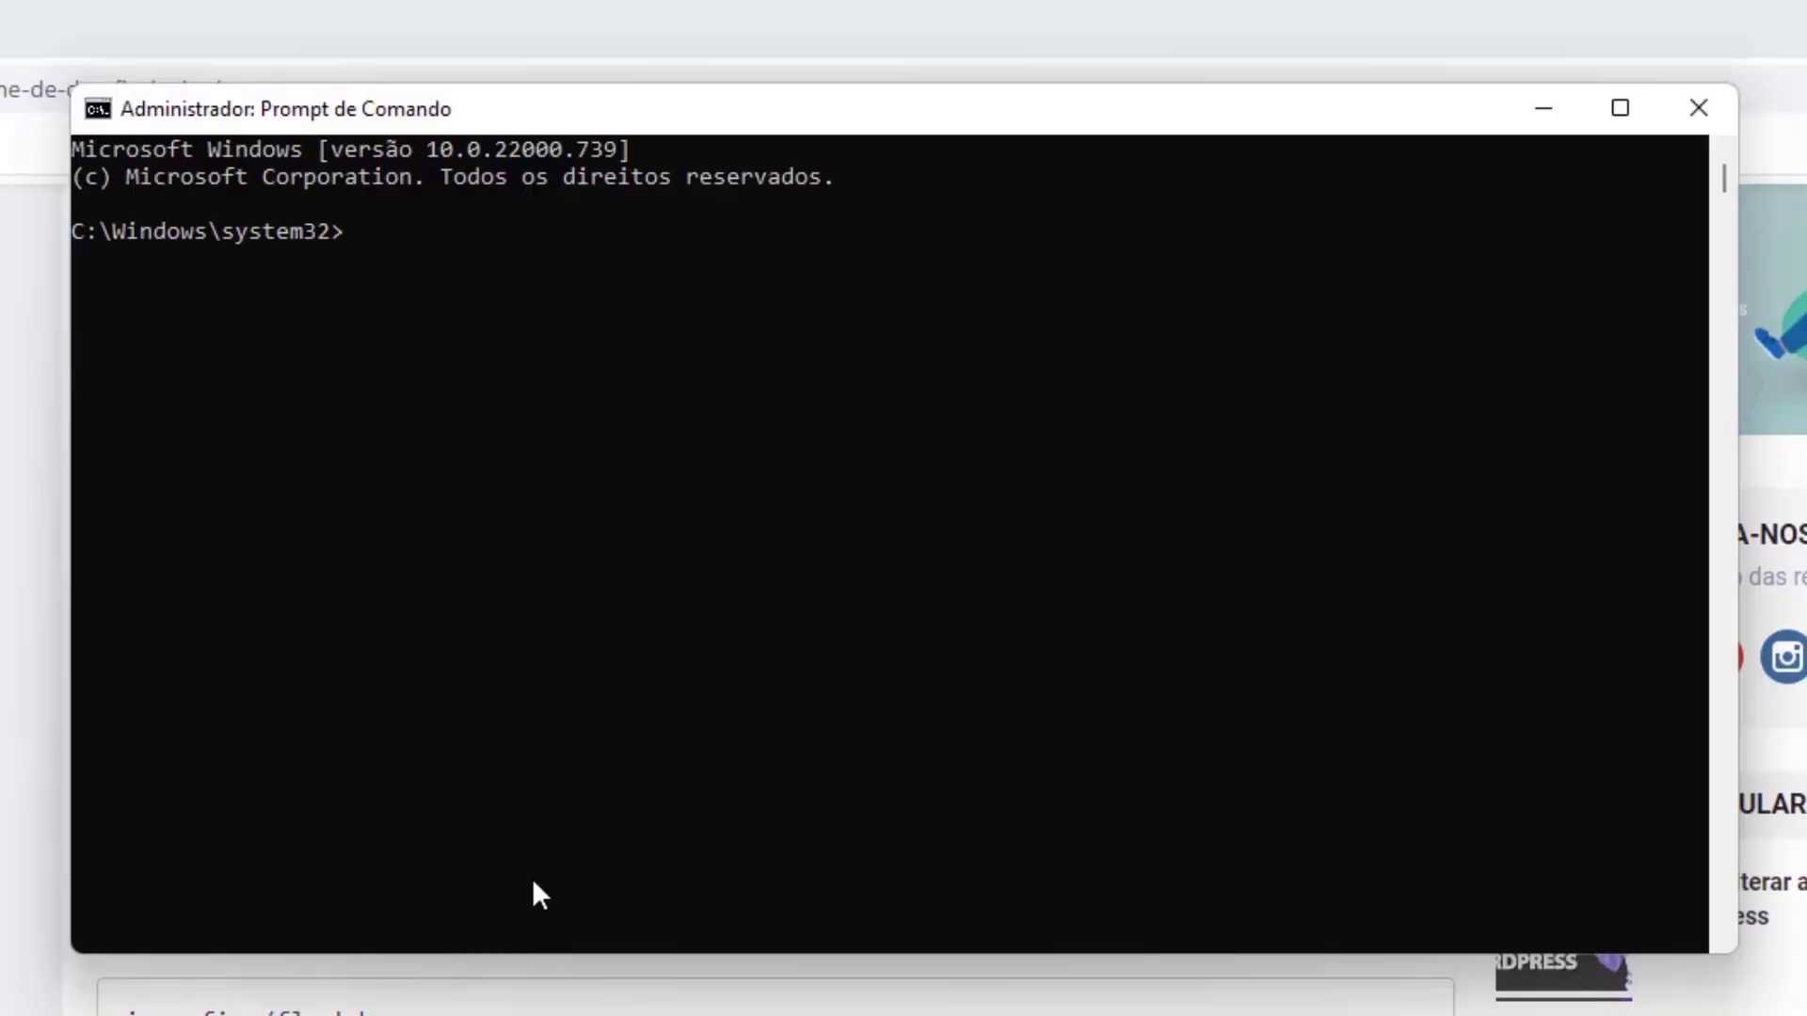
pyautogui.click(608, 697)
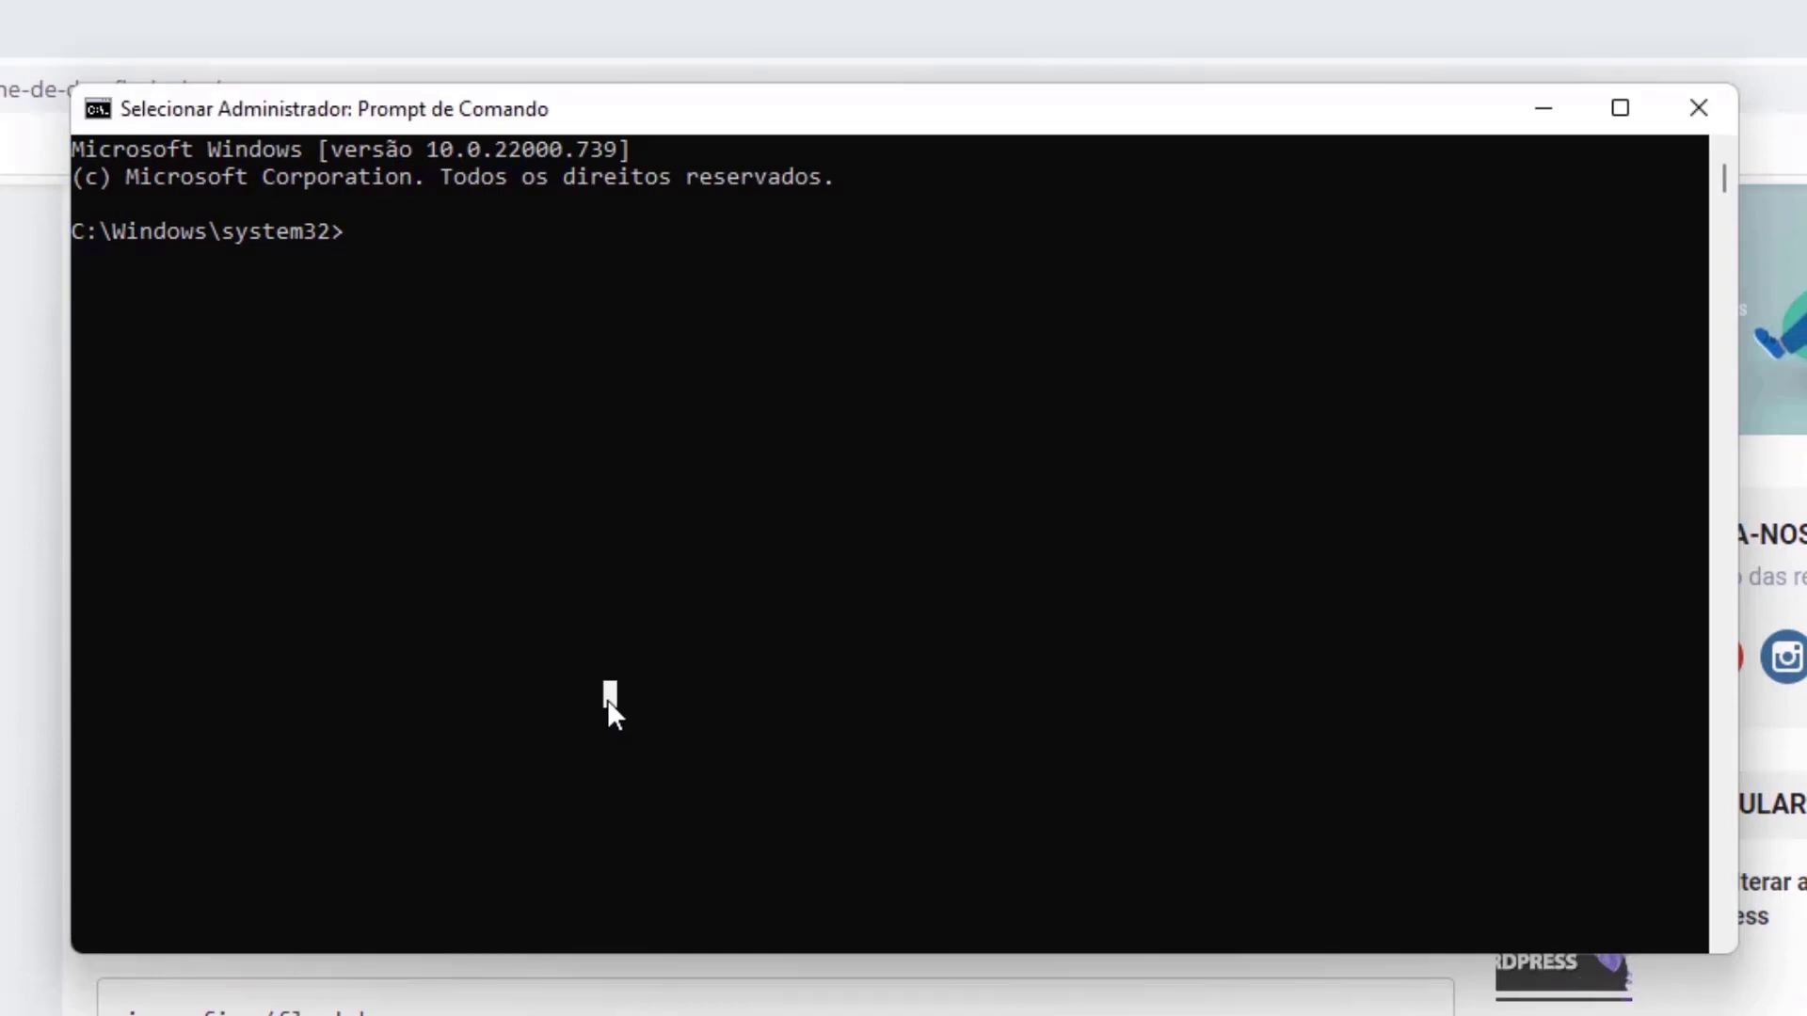
pyautogui.write('ipconfig ')
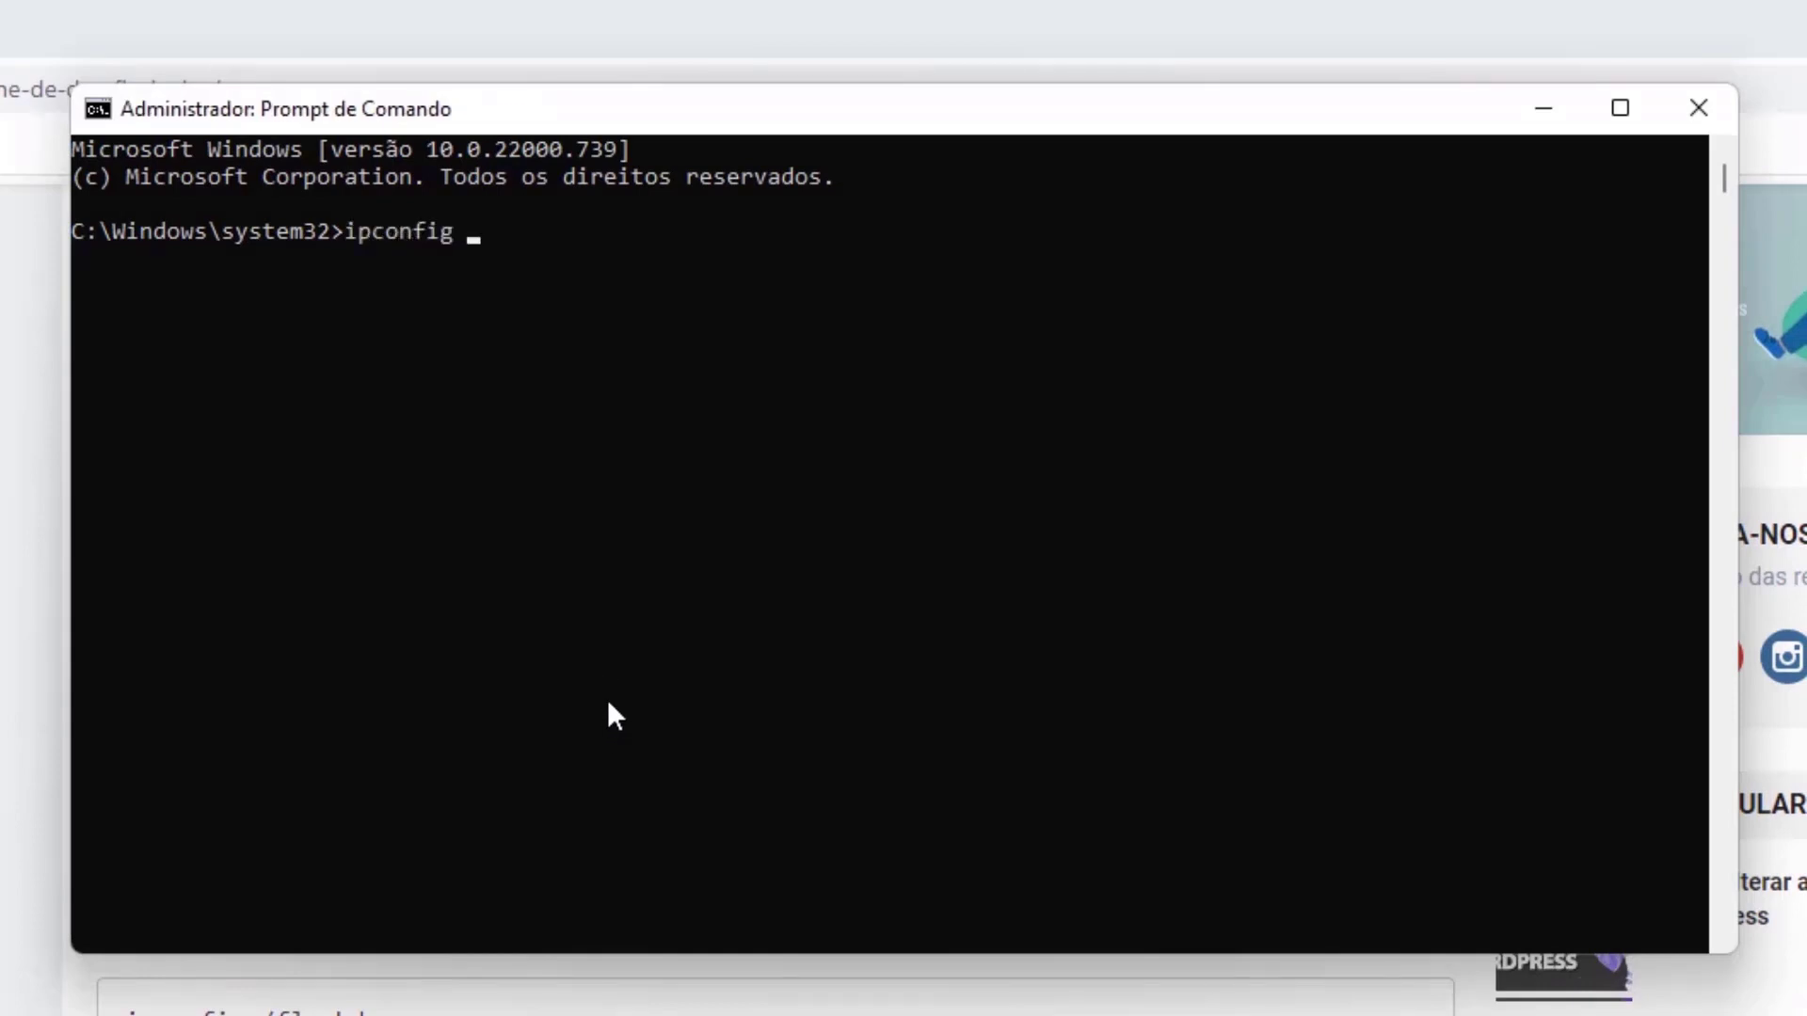
pyautogui.write('/flushdns')
pyautogui.press('Return')
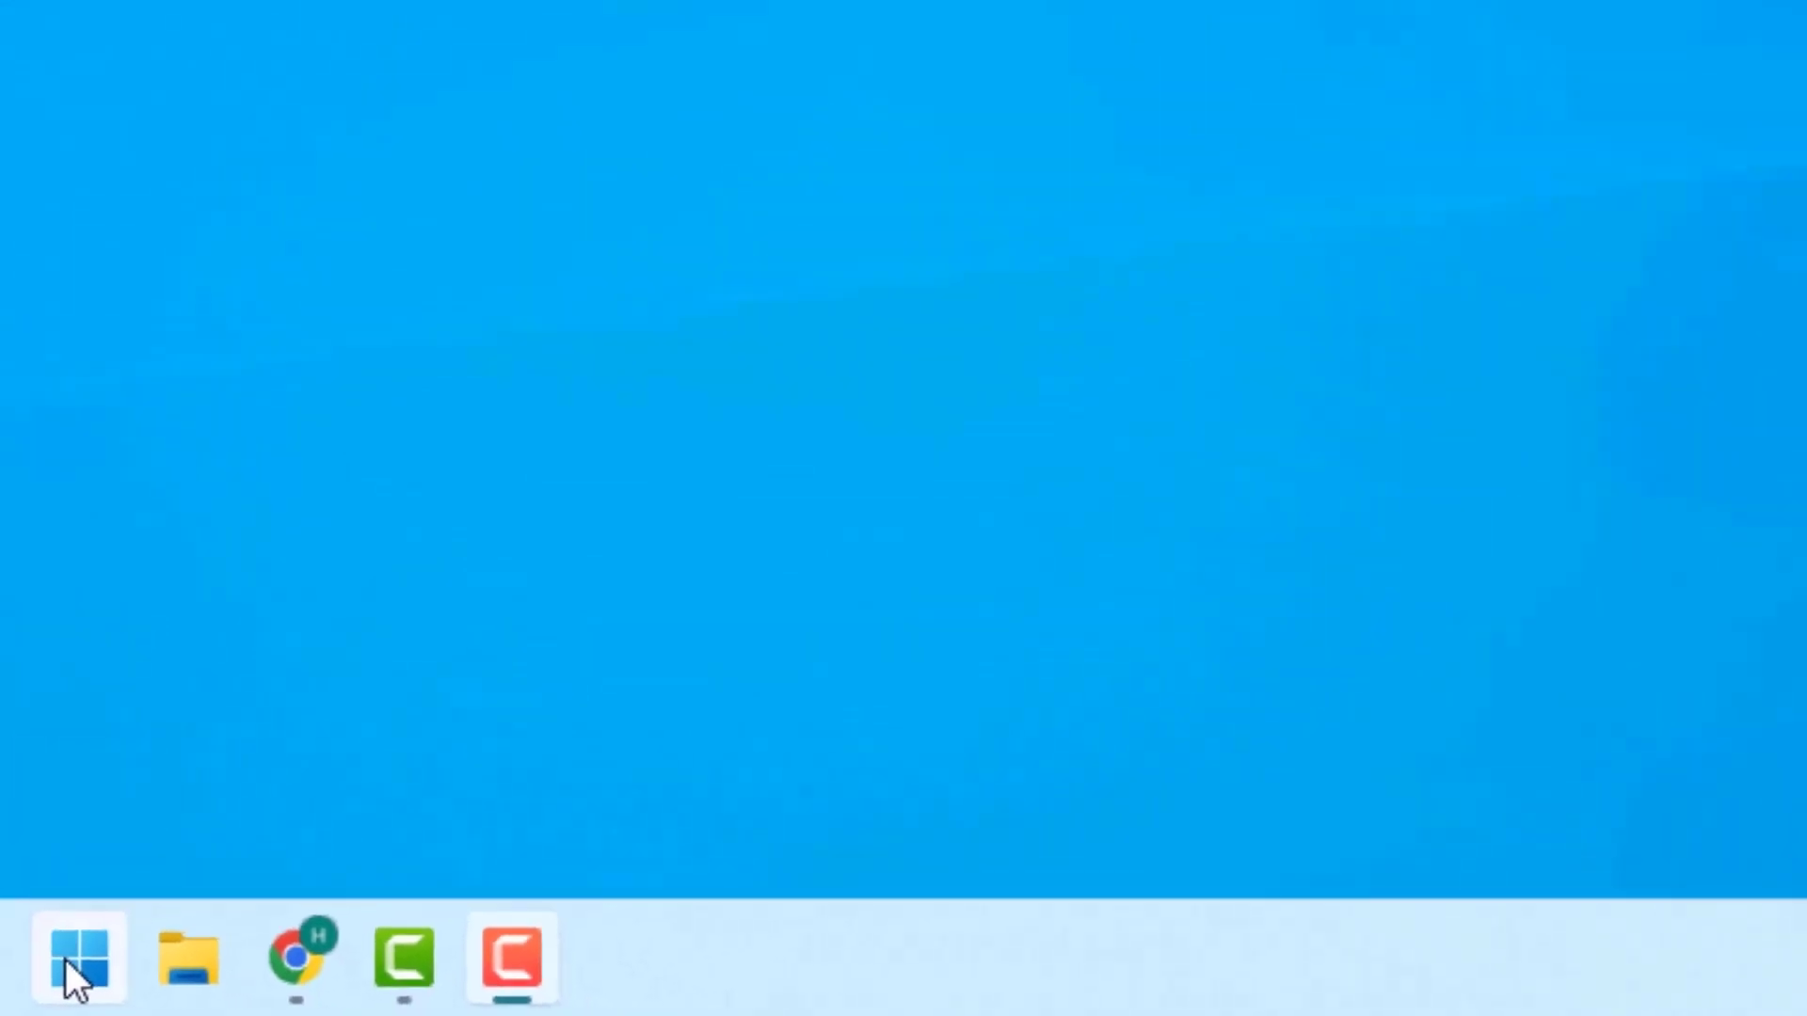
# Find and open Painel de Controle, and go to Central de Rede e Compartilhamento.
pyautogui.click(99, 964)
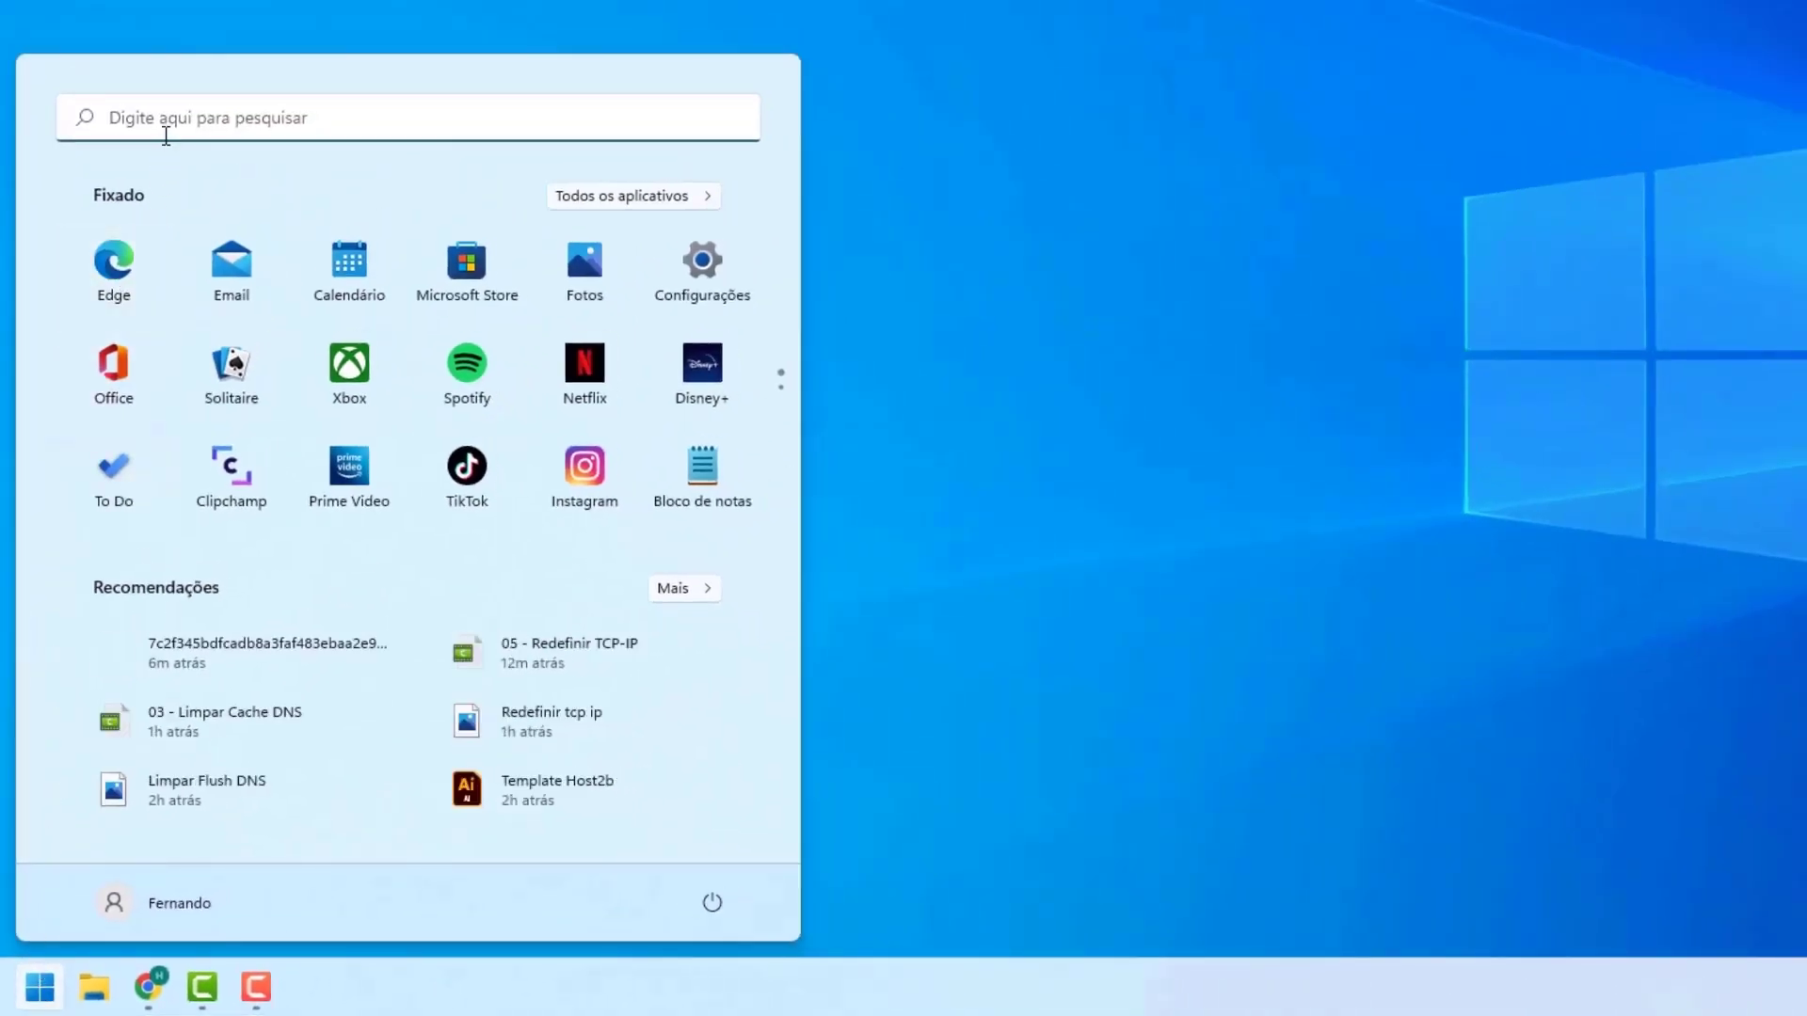
pyautogui.click(156, 126)
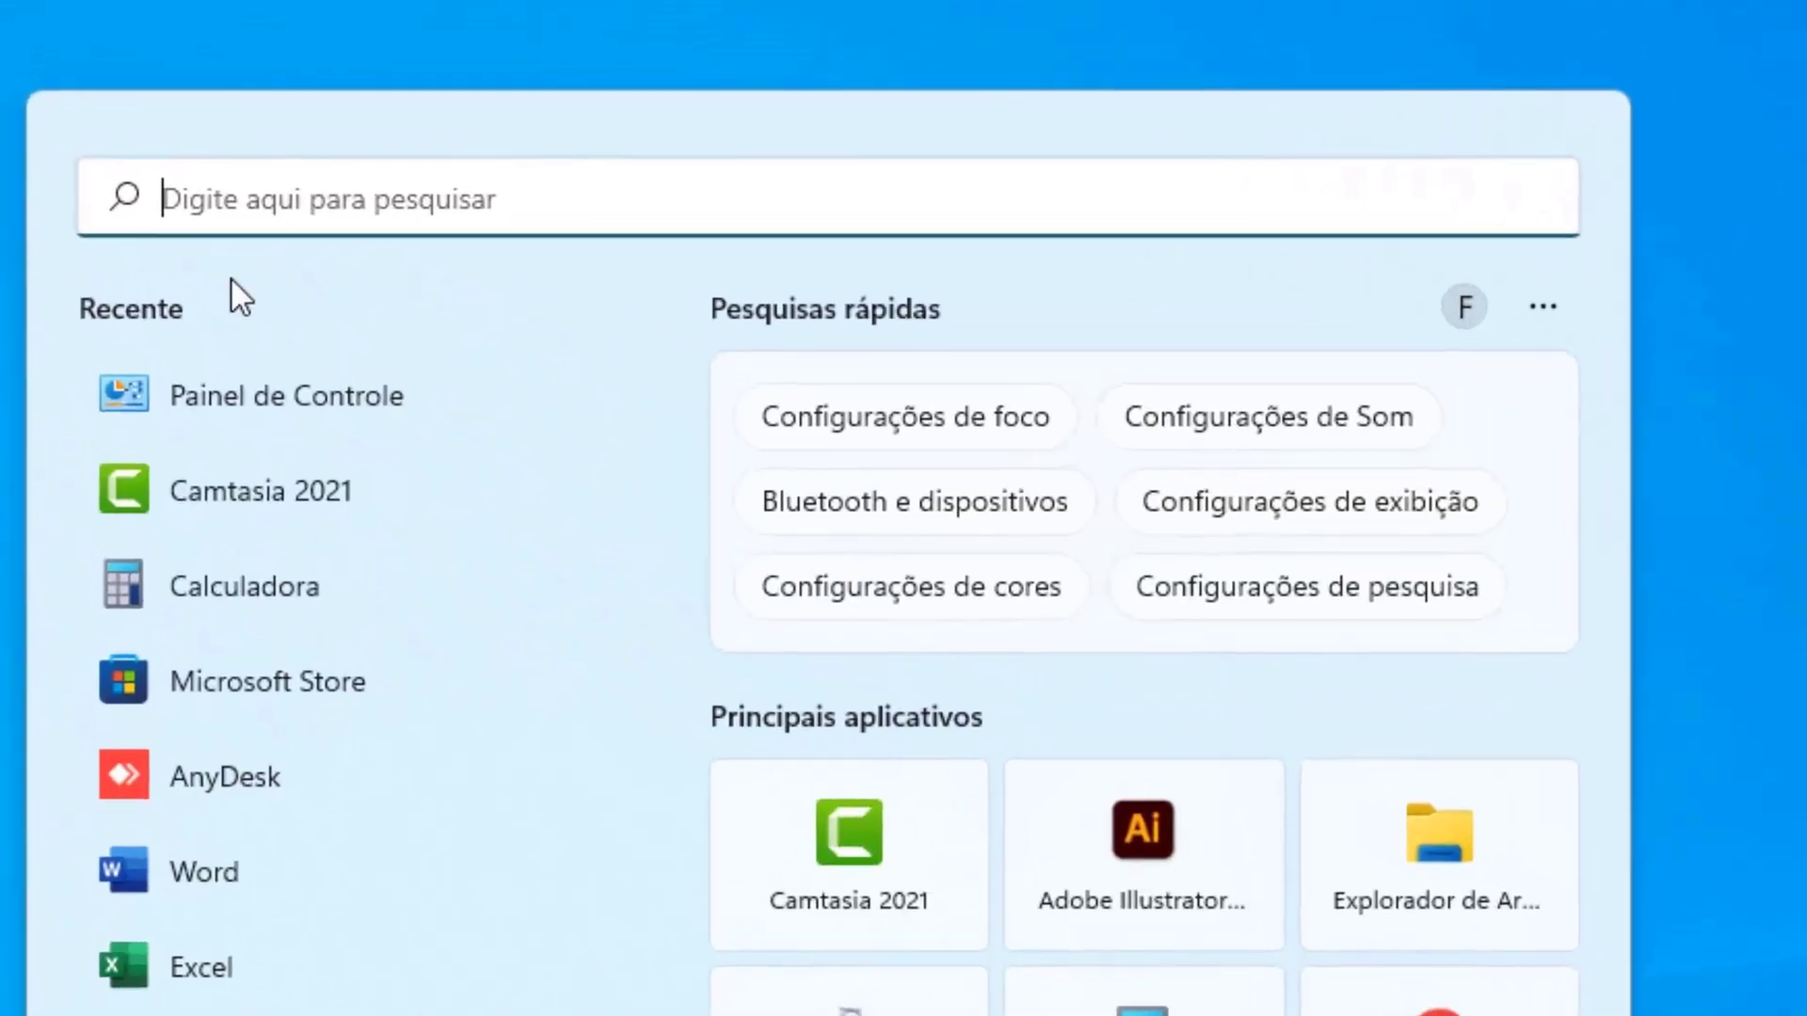
pyautogui.write('painel de controle')
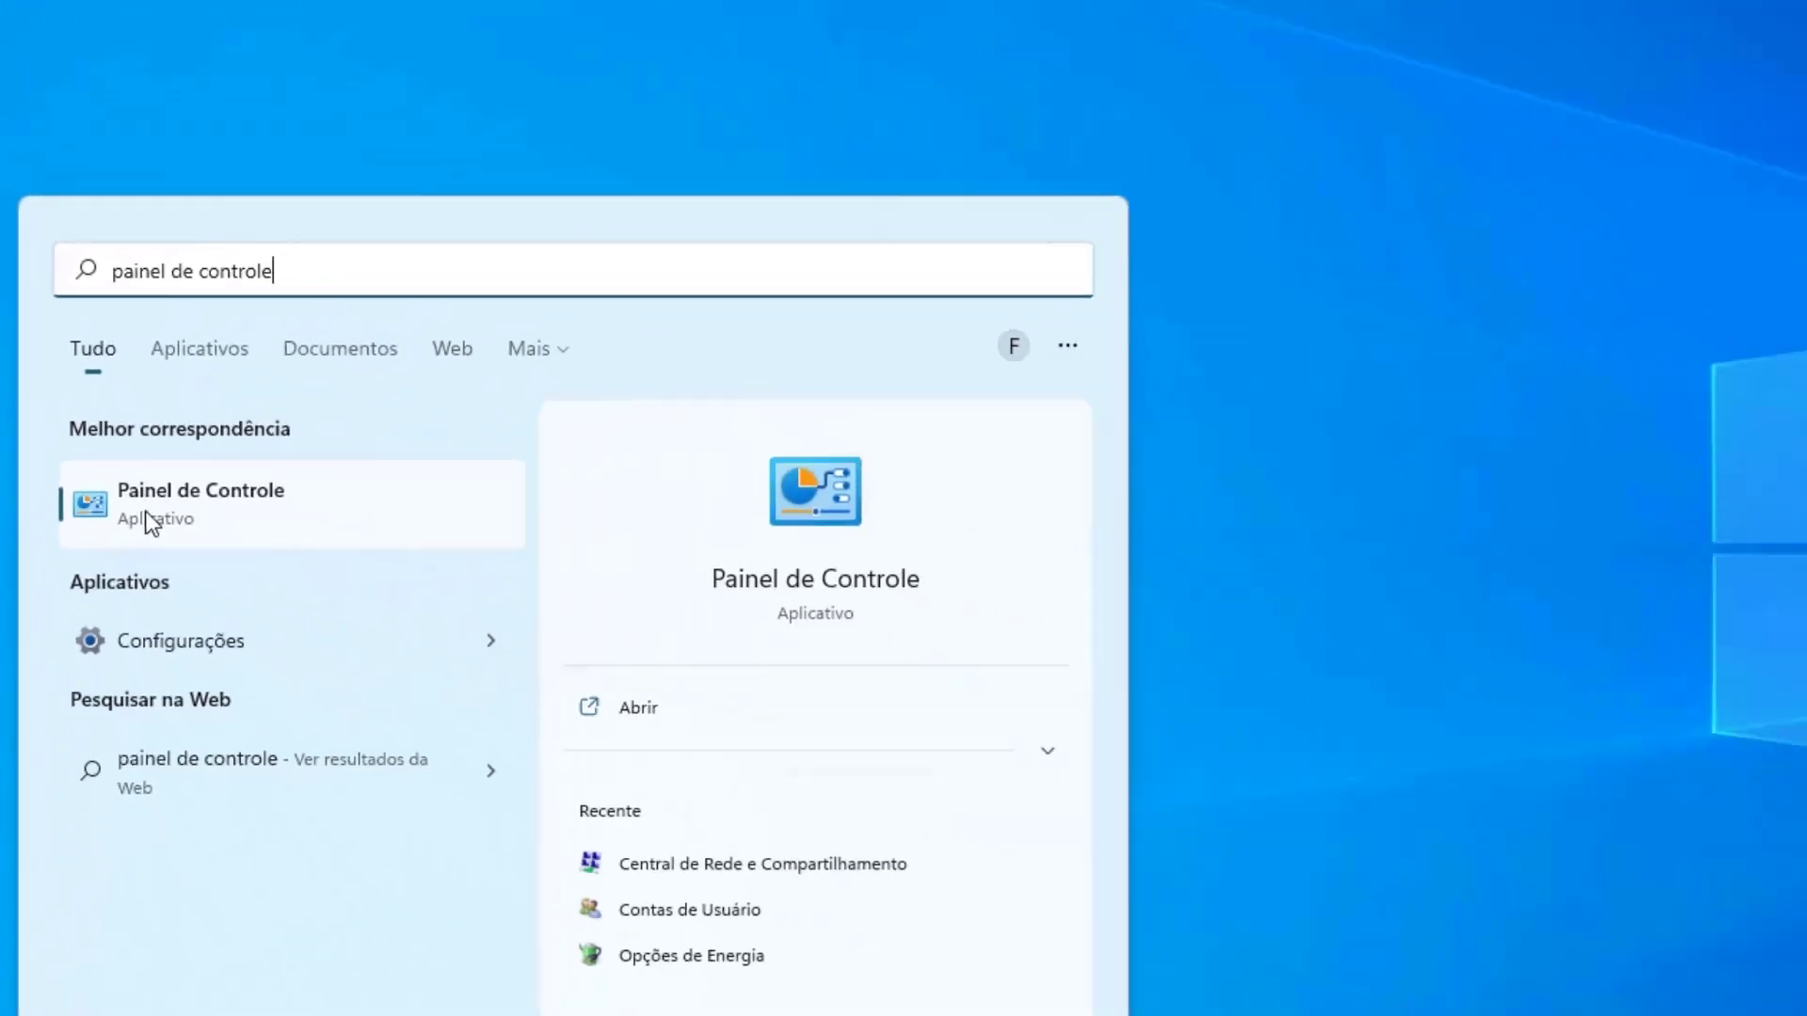
pyautogui.click(211, 545)
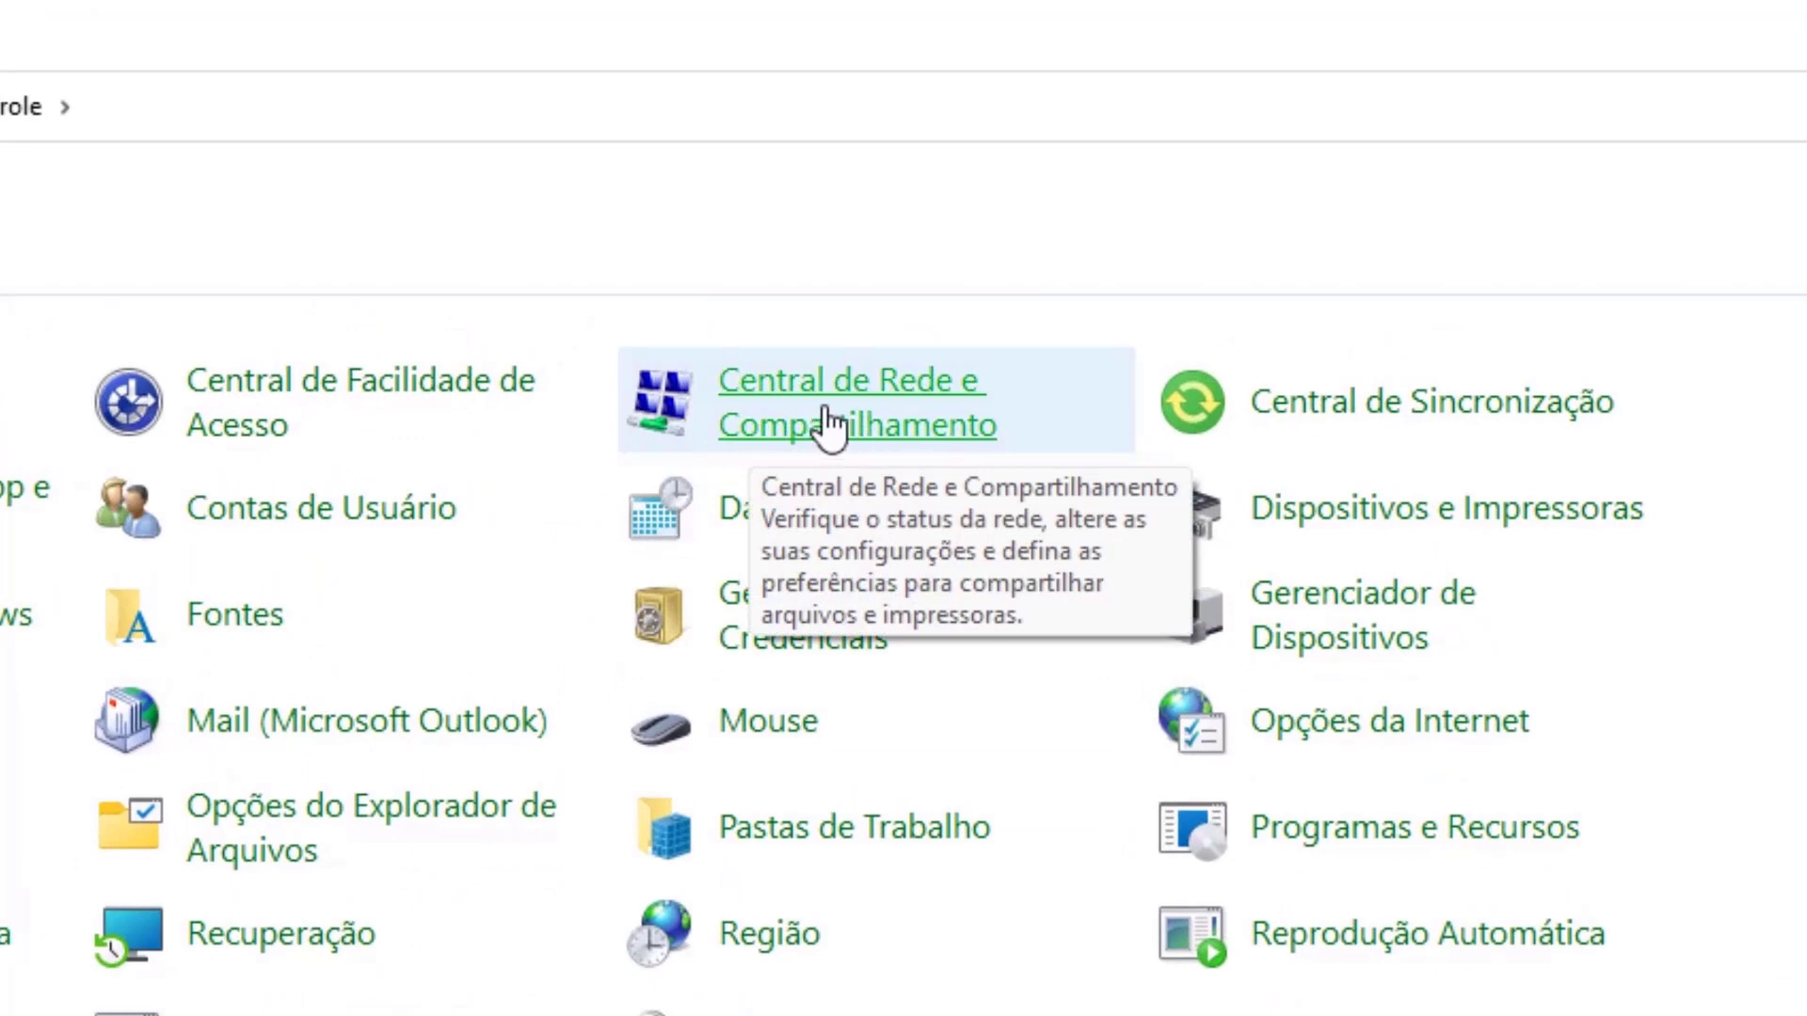
pyautogui.click(826, 419)
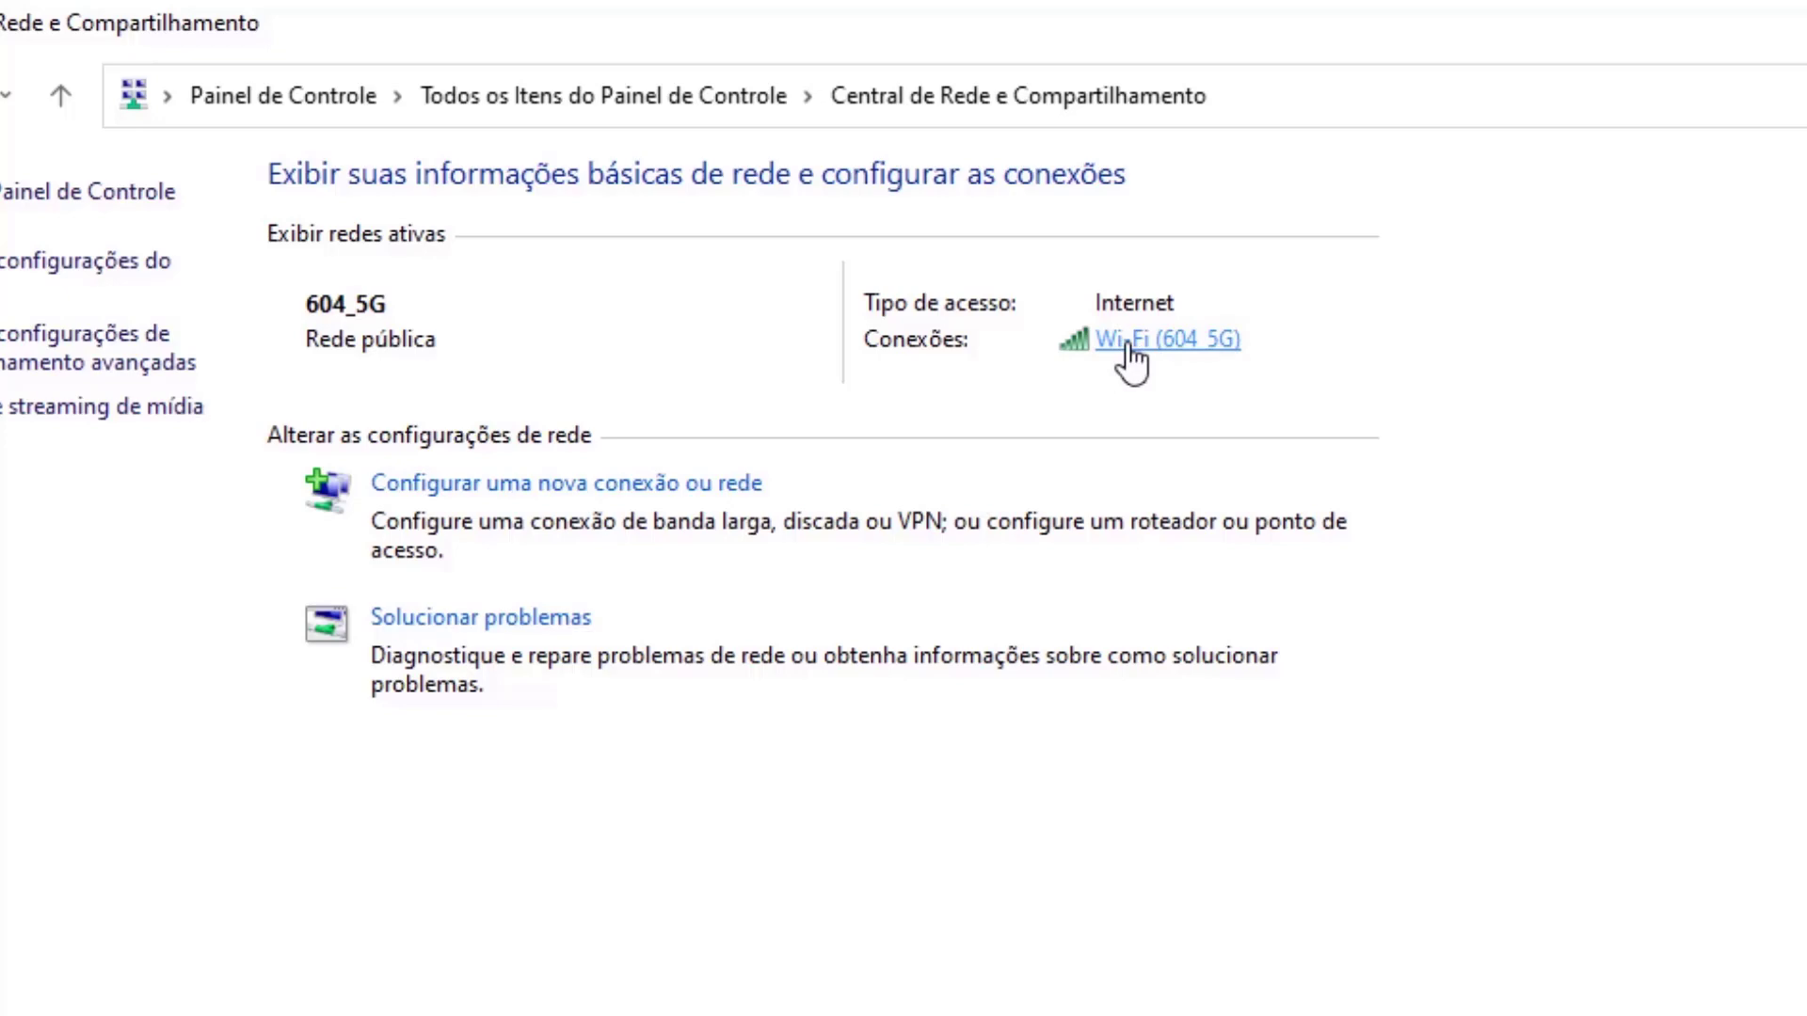
# Open the Protocolo IP Versão 4 (TCP/IPv4) properties of the active Wi-Fi connection.
pyautogui.click(1127, 343)
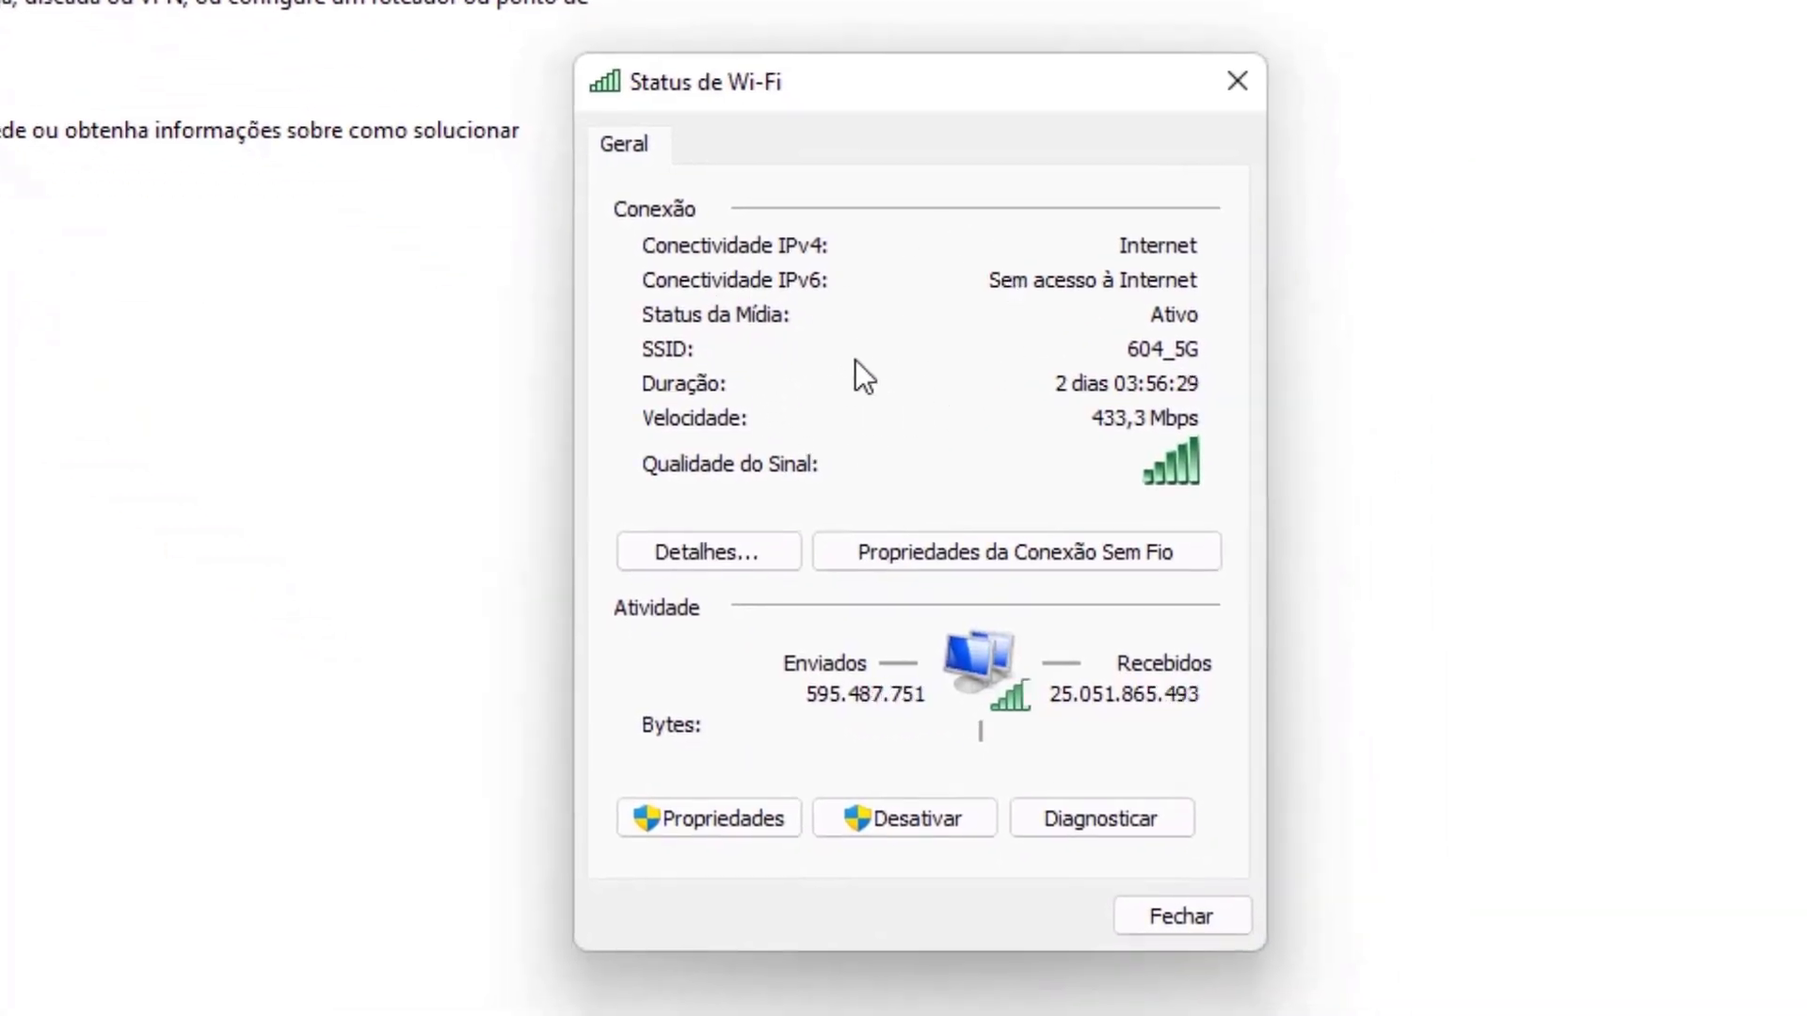
pyautogui.click(704, 826)
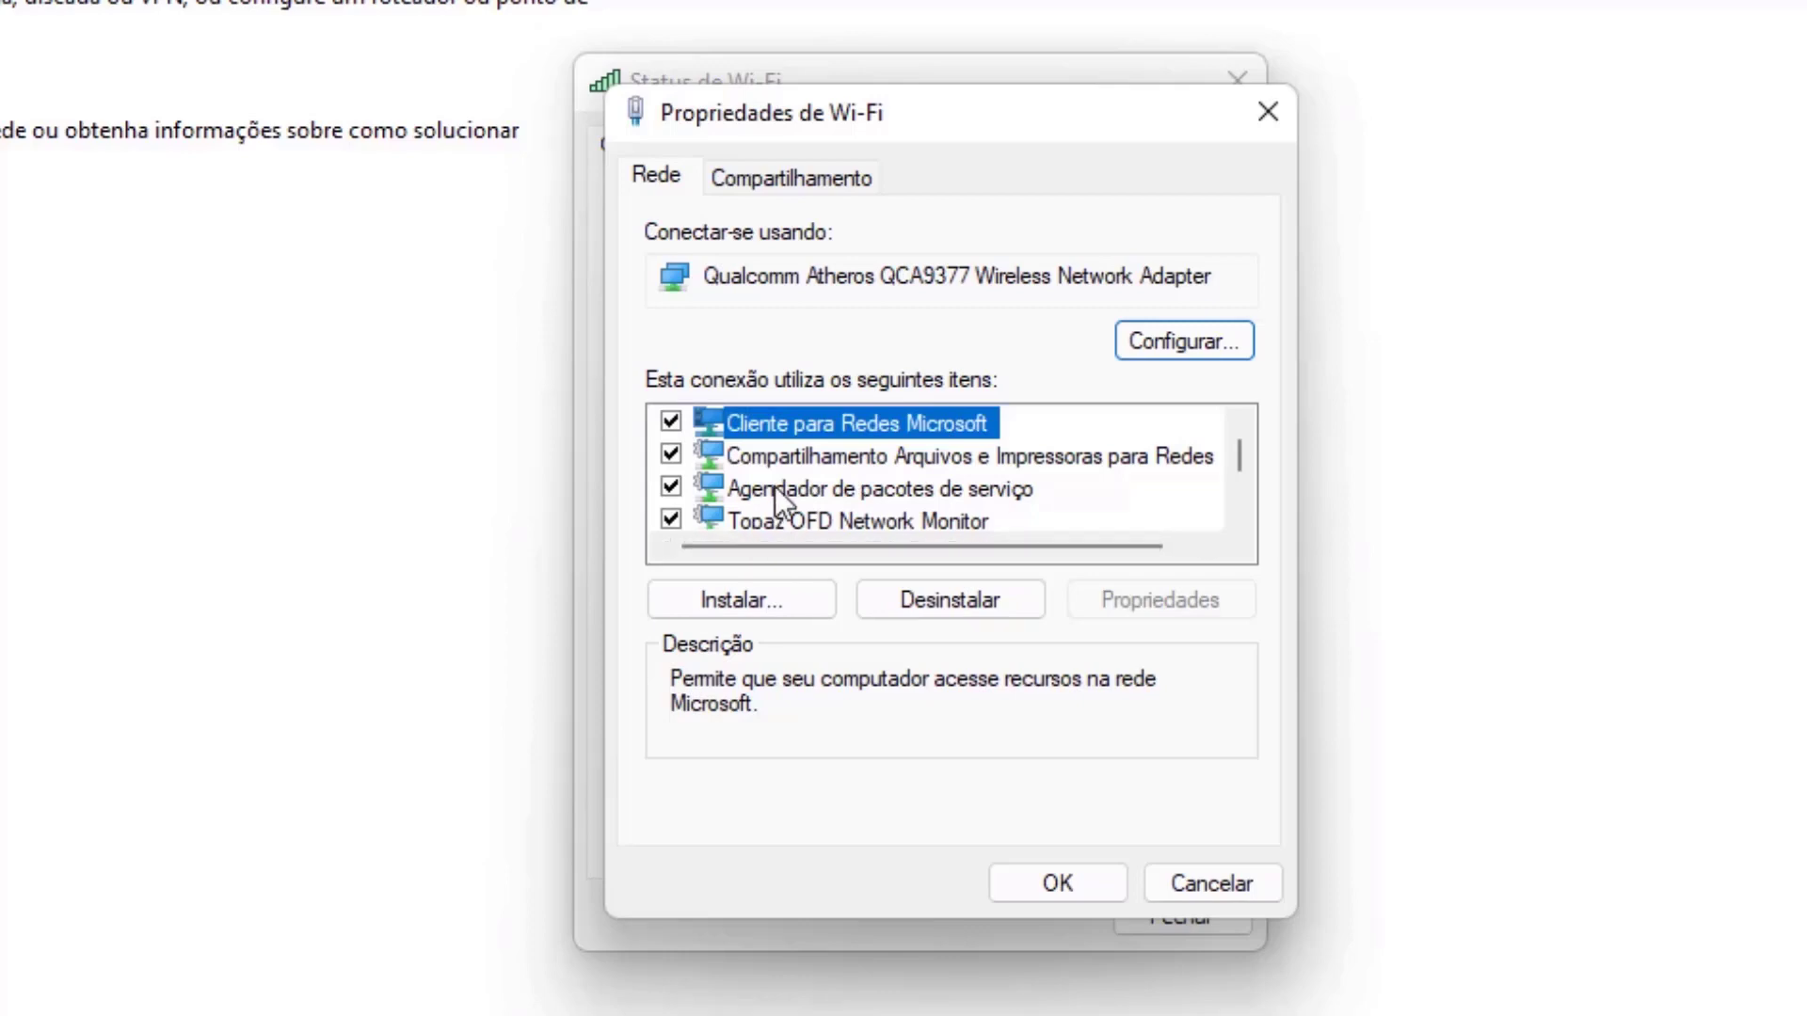
pyautogui.scroll(-1, 852, 434)
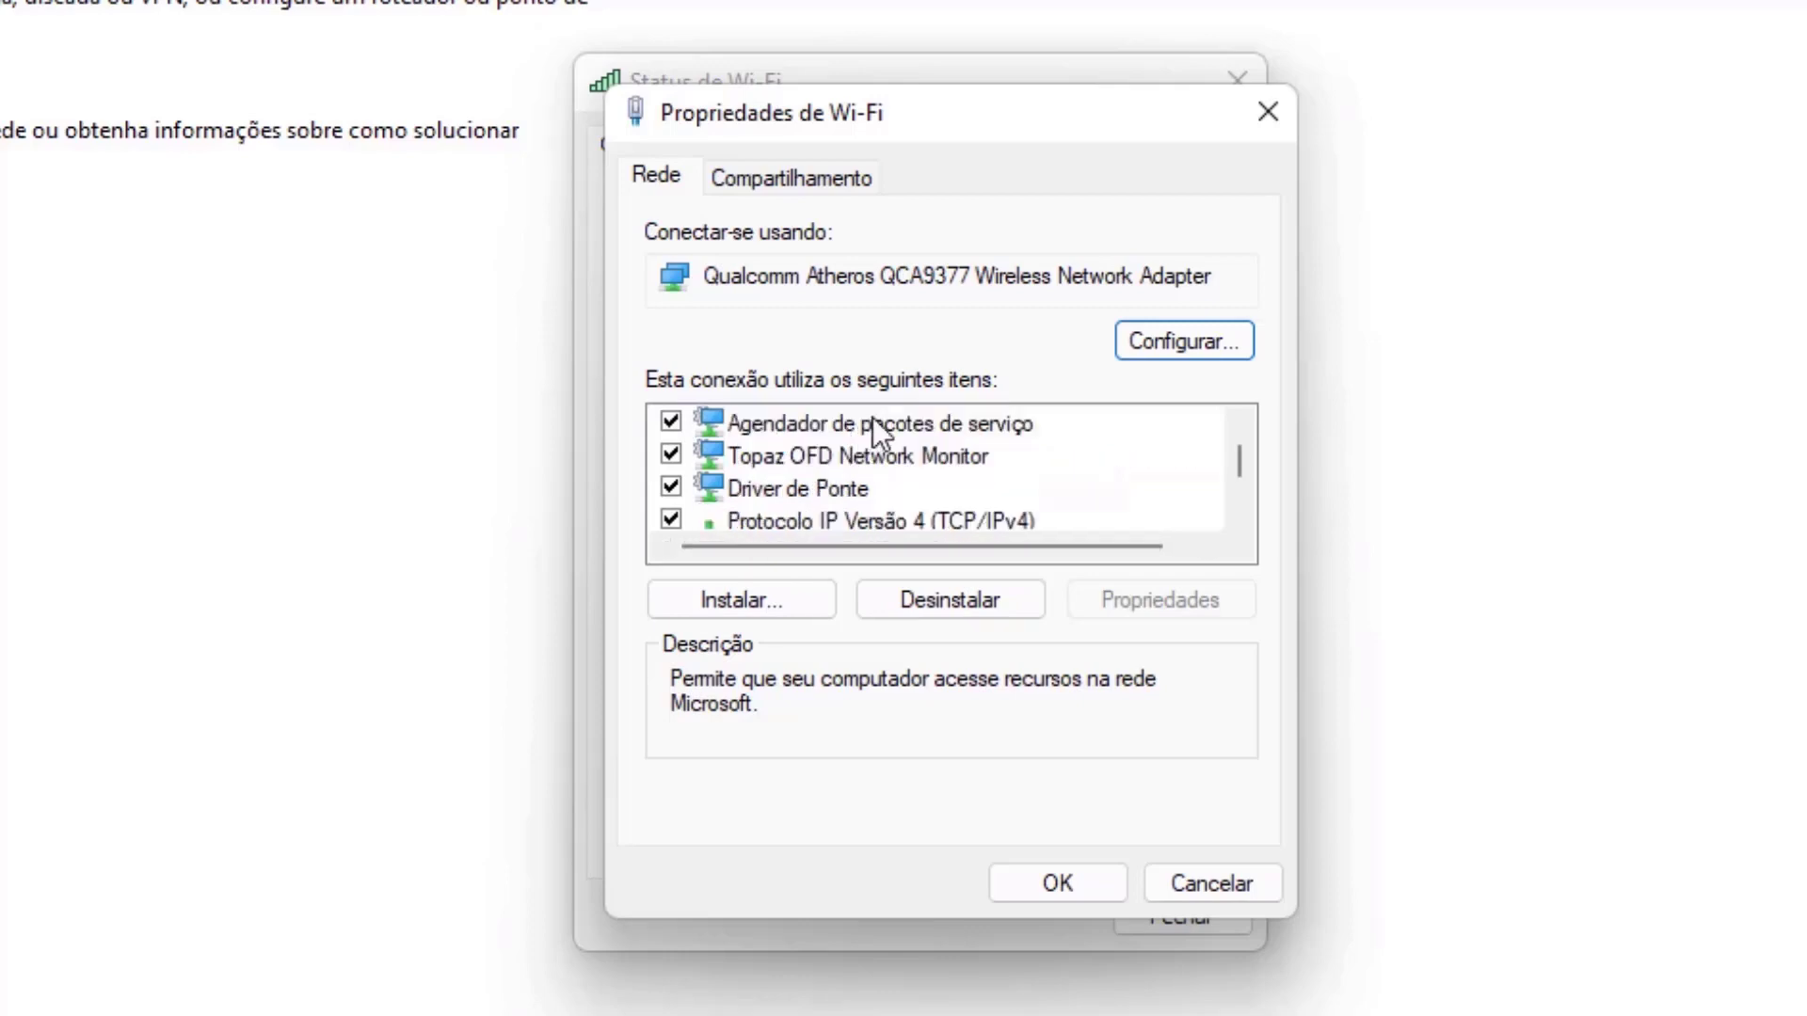
pyautogui.scroll(-1, 872, 416)
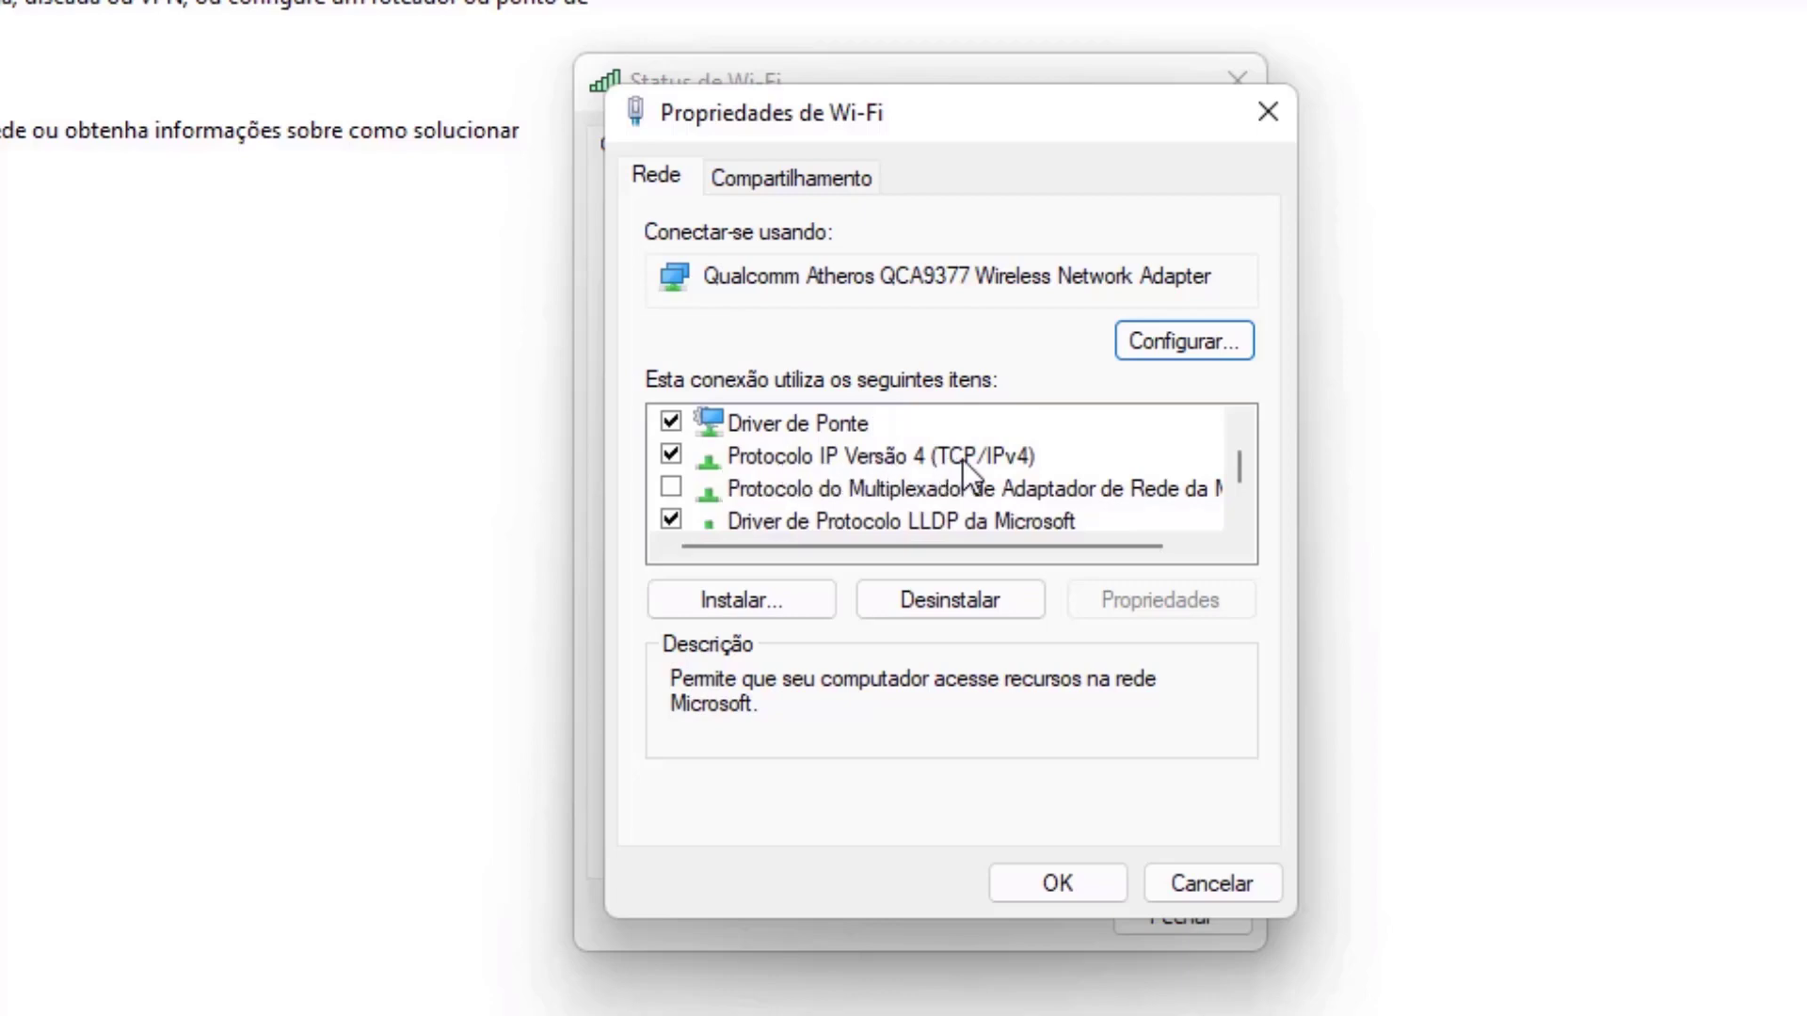
pyautogui.click(862, 457)
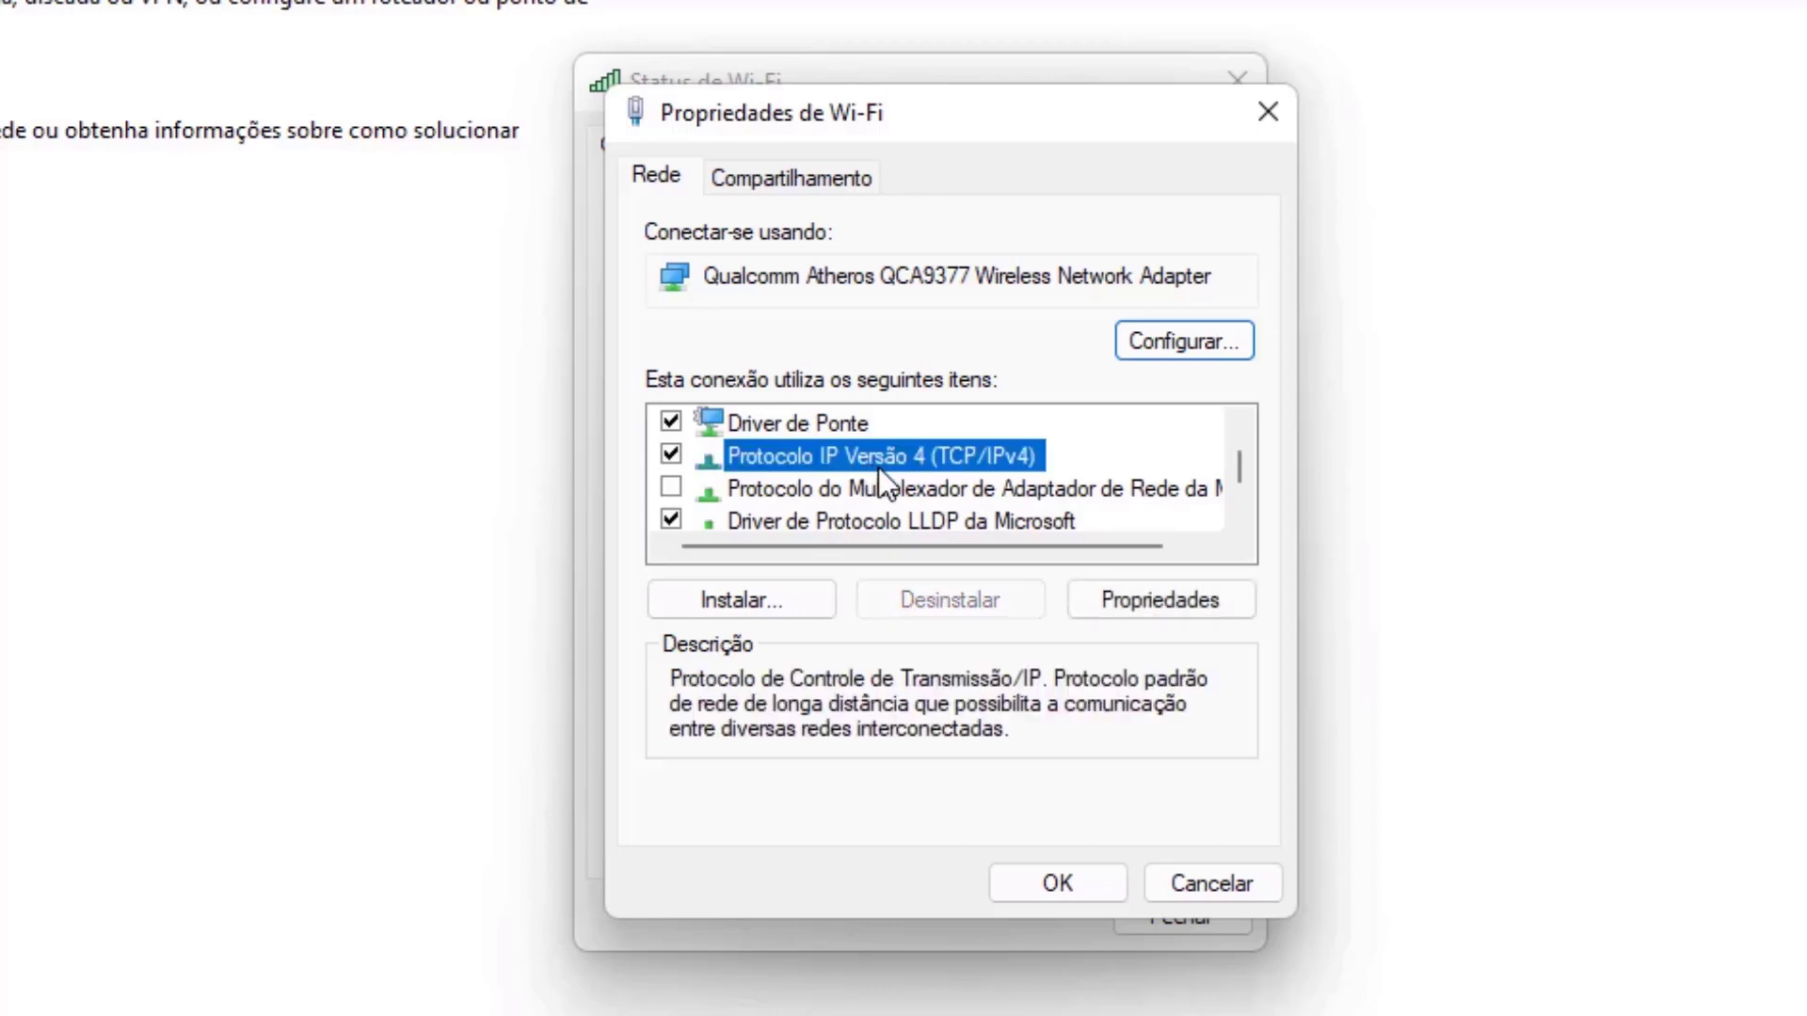
pyautogui.click(1138, 607)
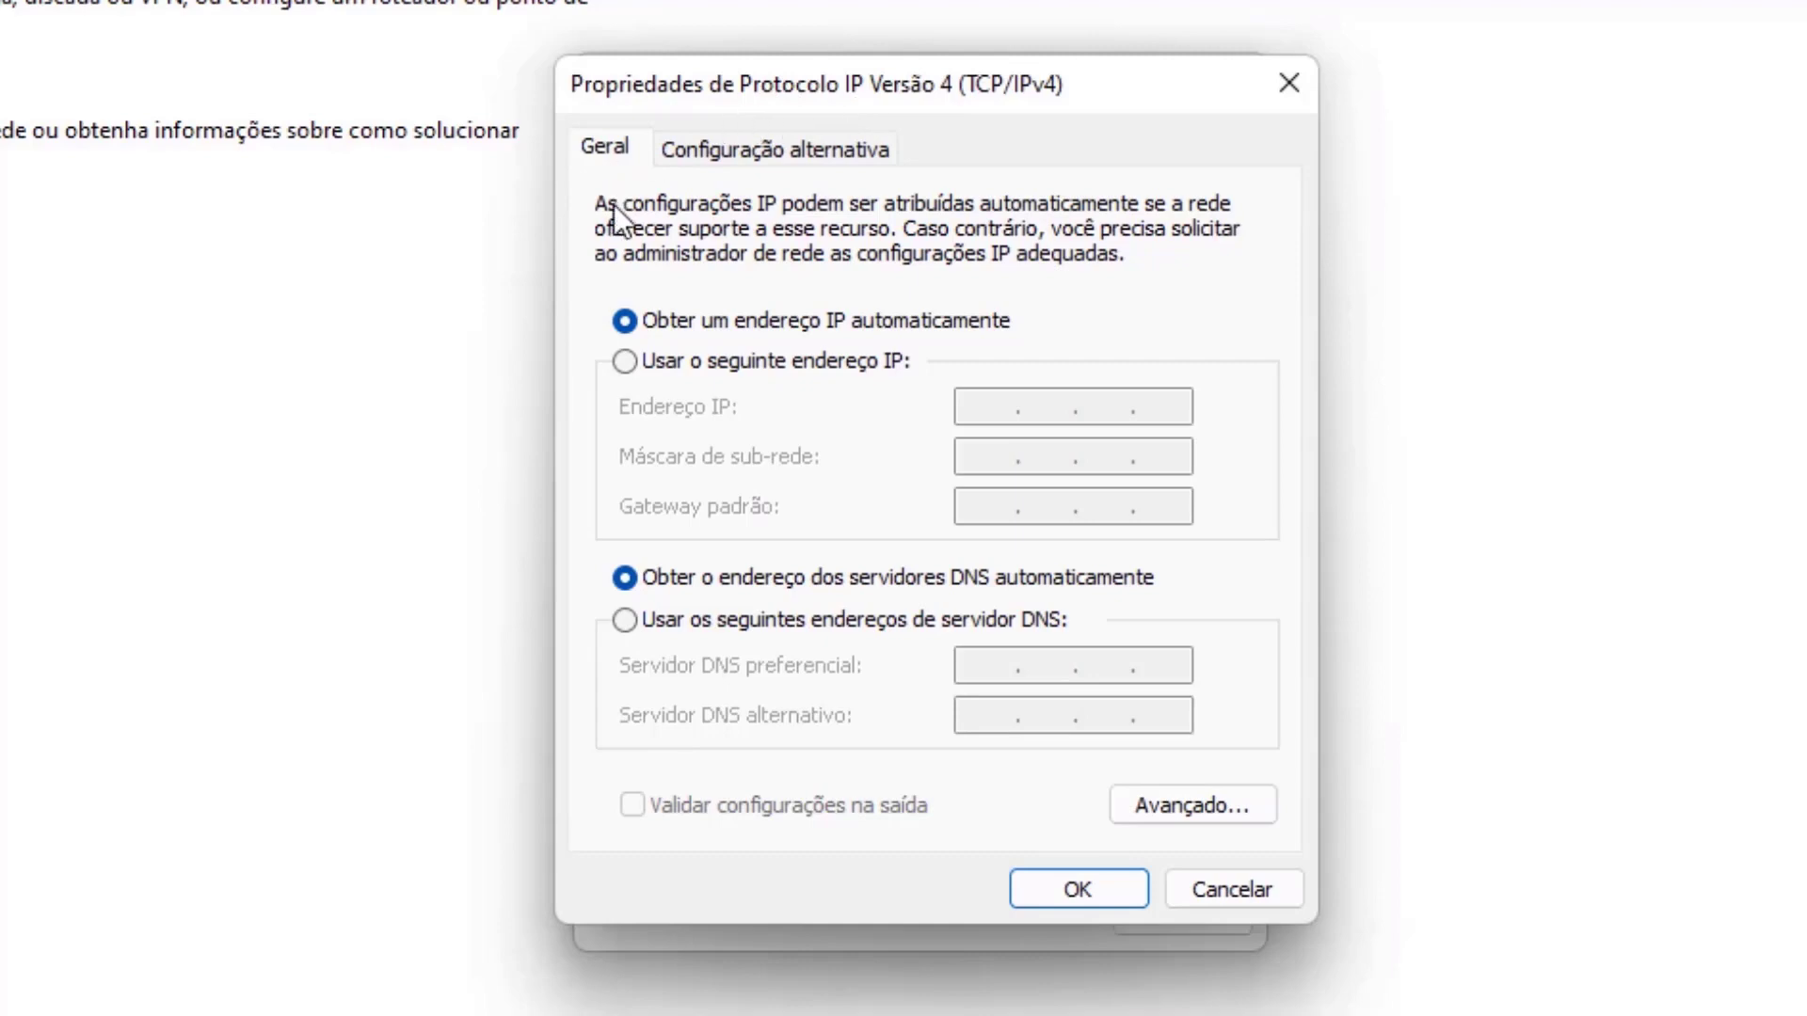
# Use manual DNS servers with 8.8.8.8 as preferred and 8.8.4.4 as alternate, and apply the settings.
pyautogui.click(621, 623)
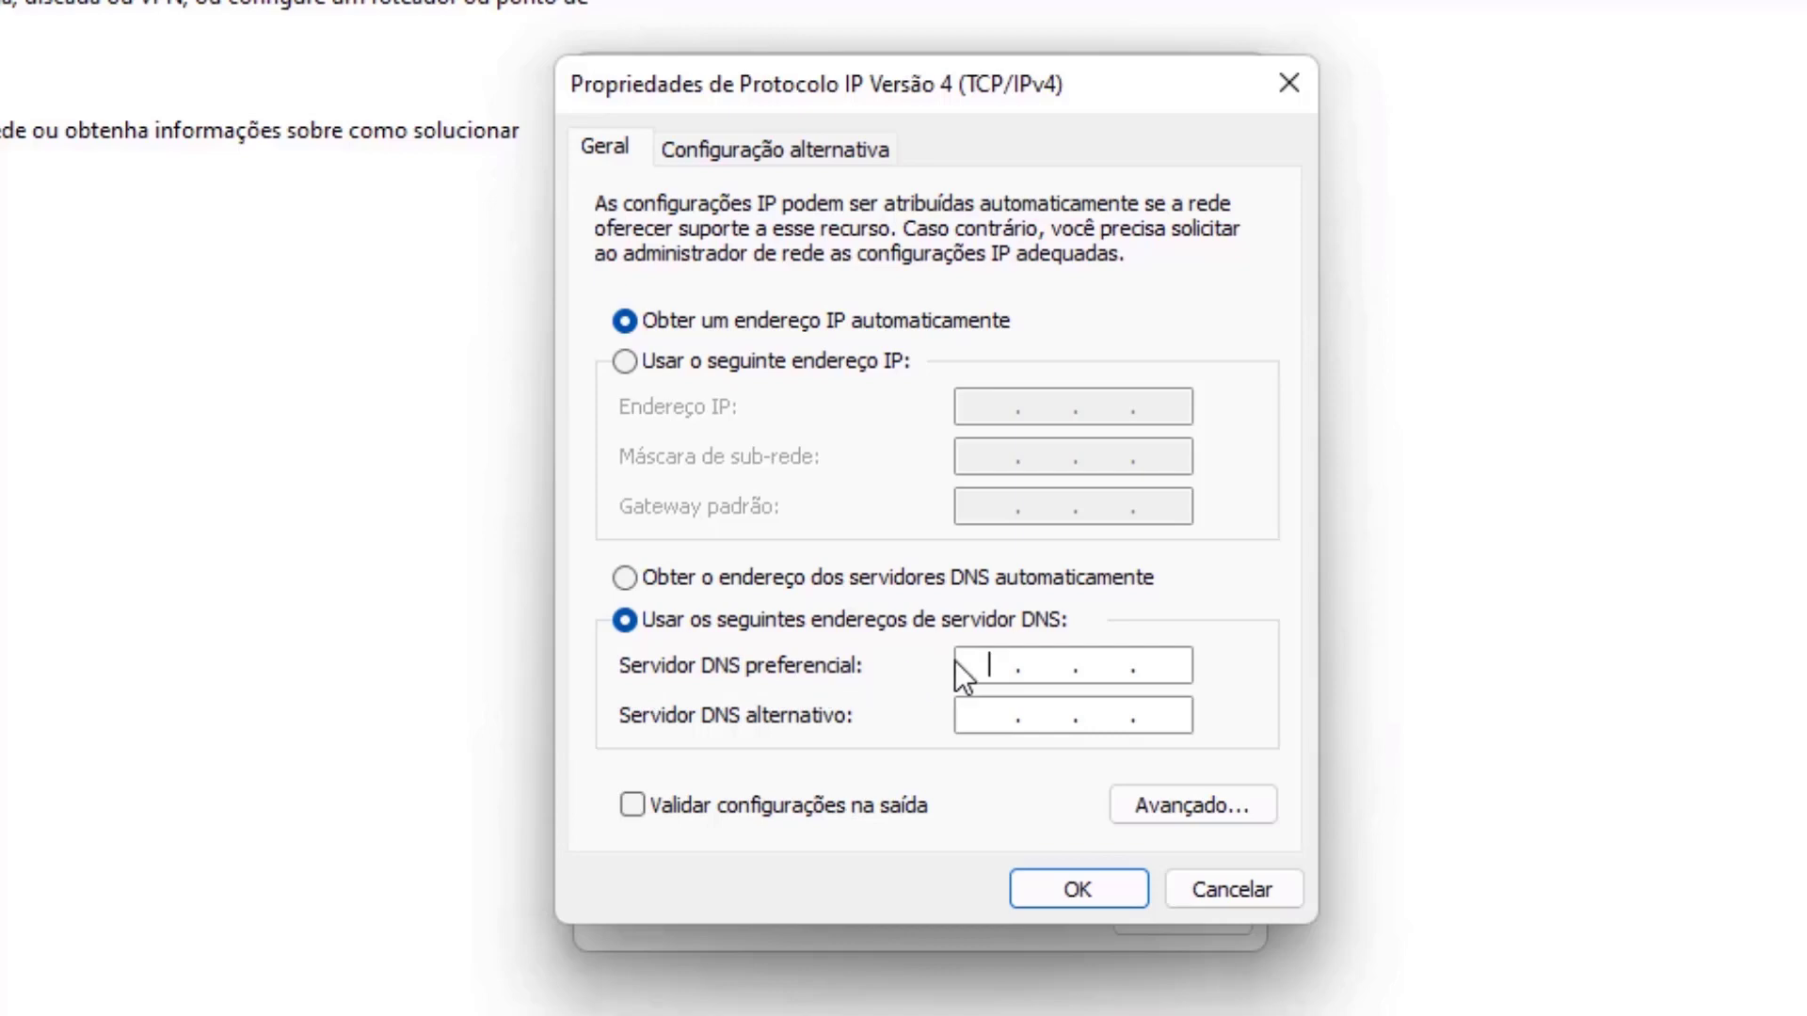
pyautogui.write('8.8.8.8')
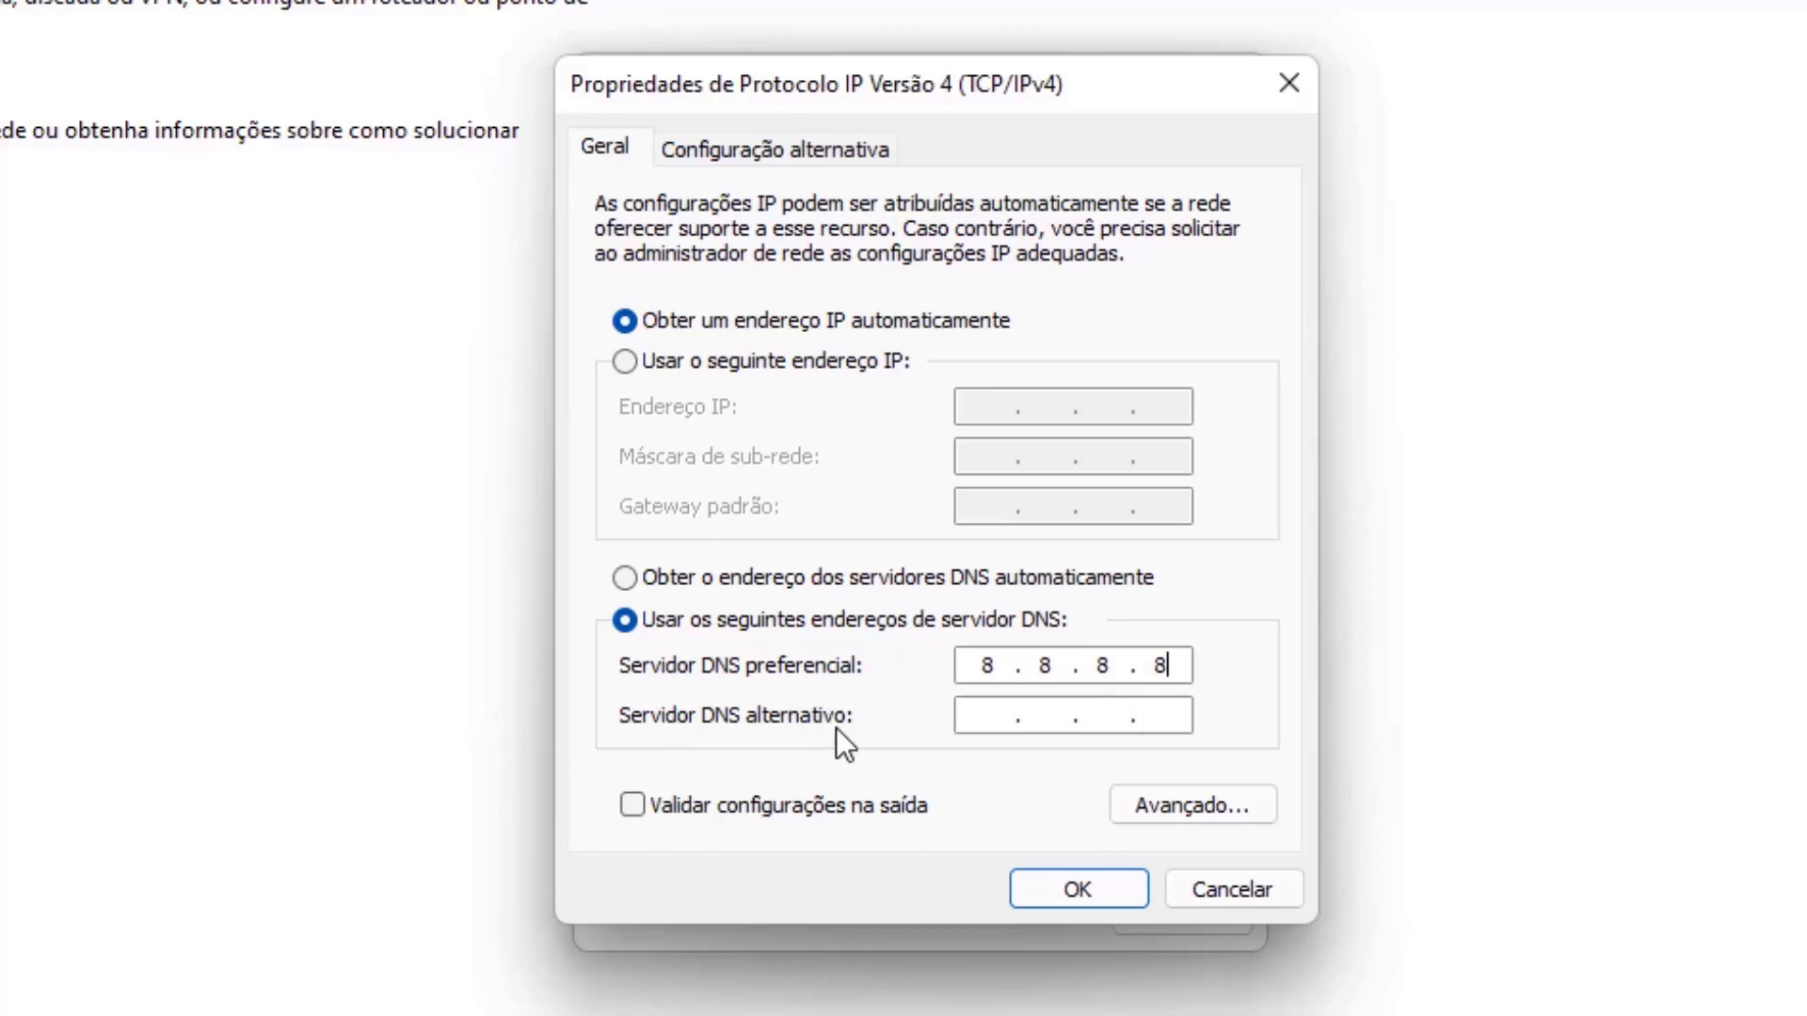
pyautogui.click(990, 717)
pyautogui.write('8.8.4.4')
pyautogui.click(1078, 890)
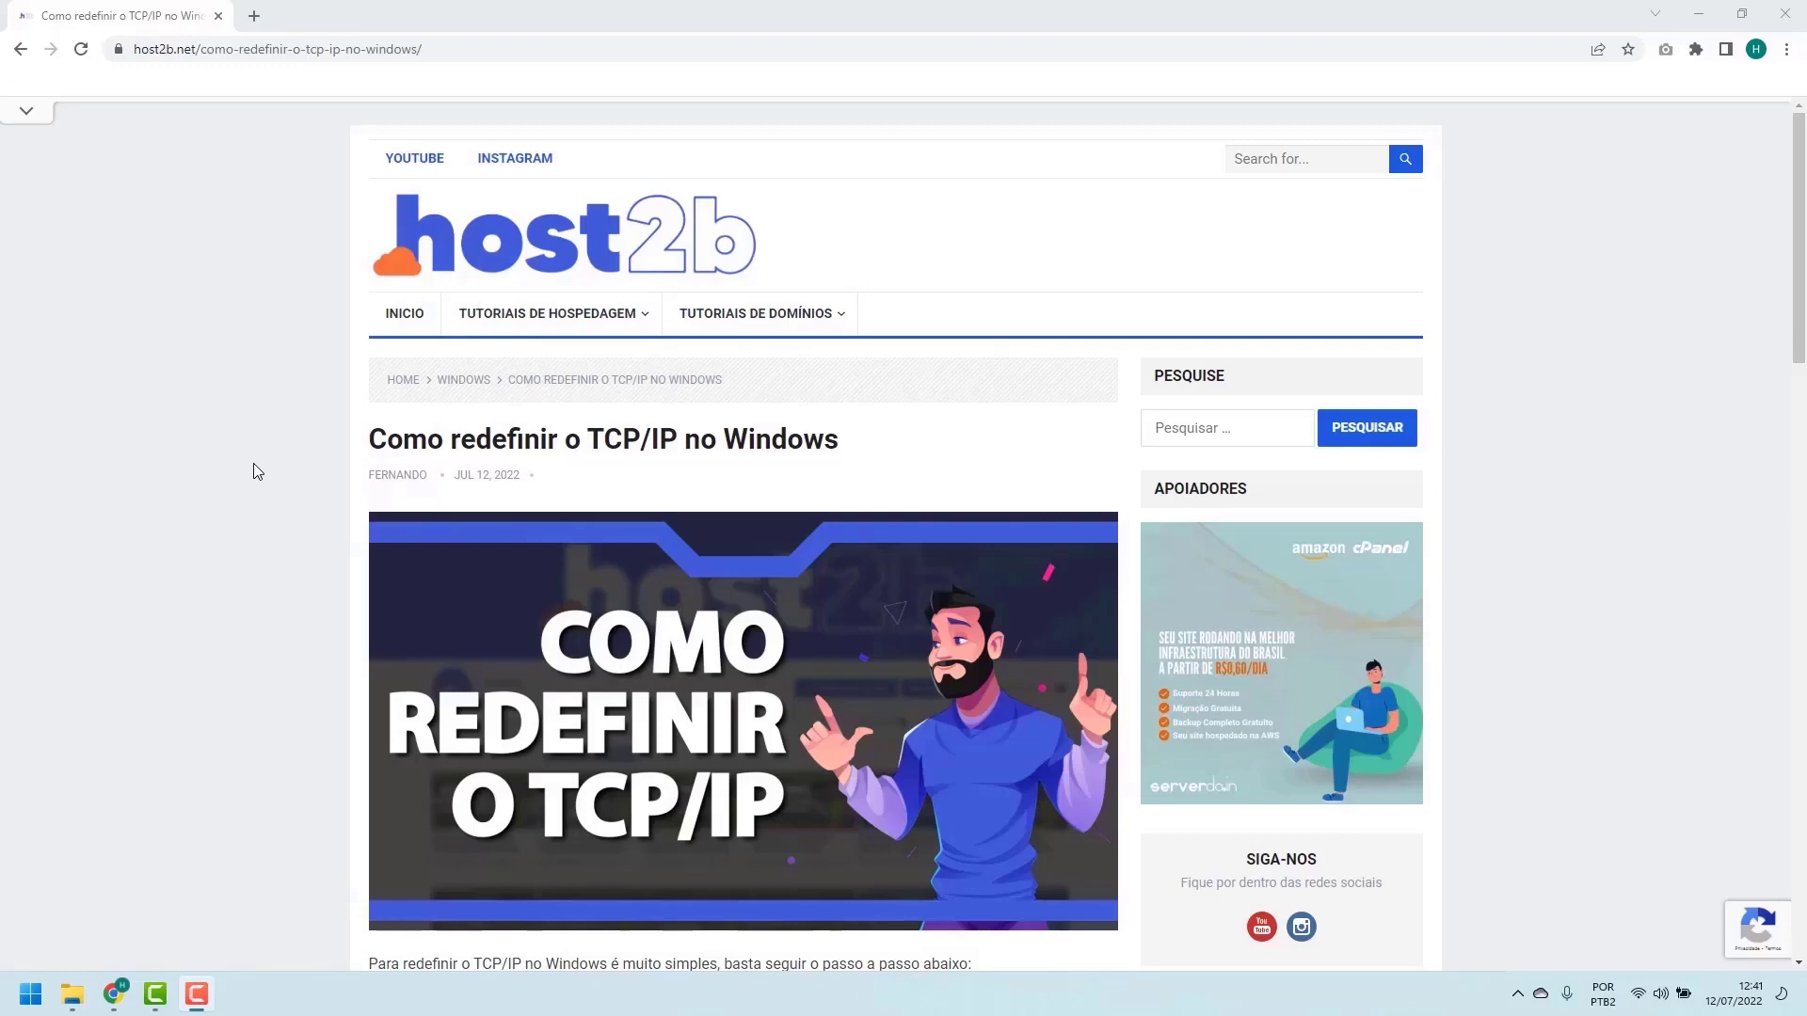
# View the TCP/IP reset instructions in the article and open Prompt de Comando as administrator.
pyautogui.scroll(-5, 260, 466)
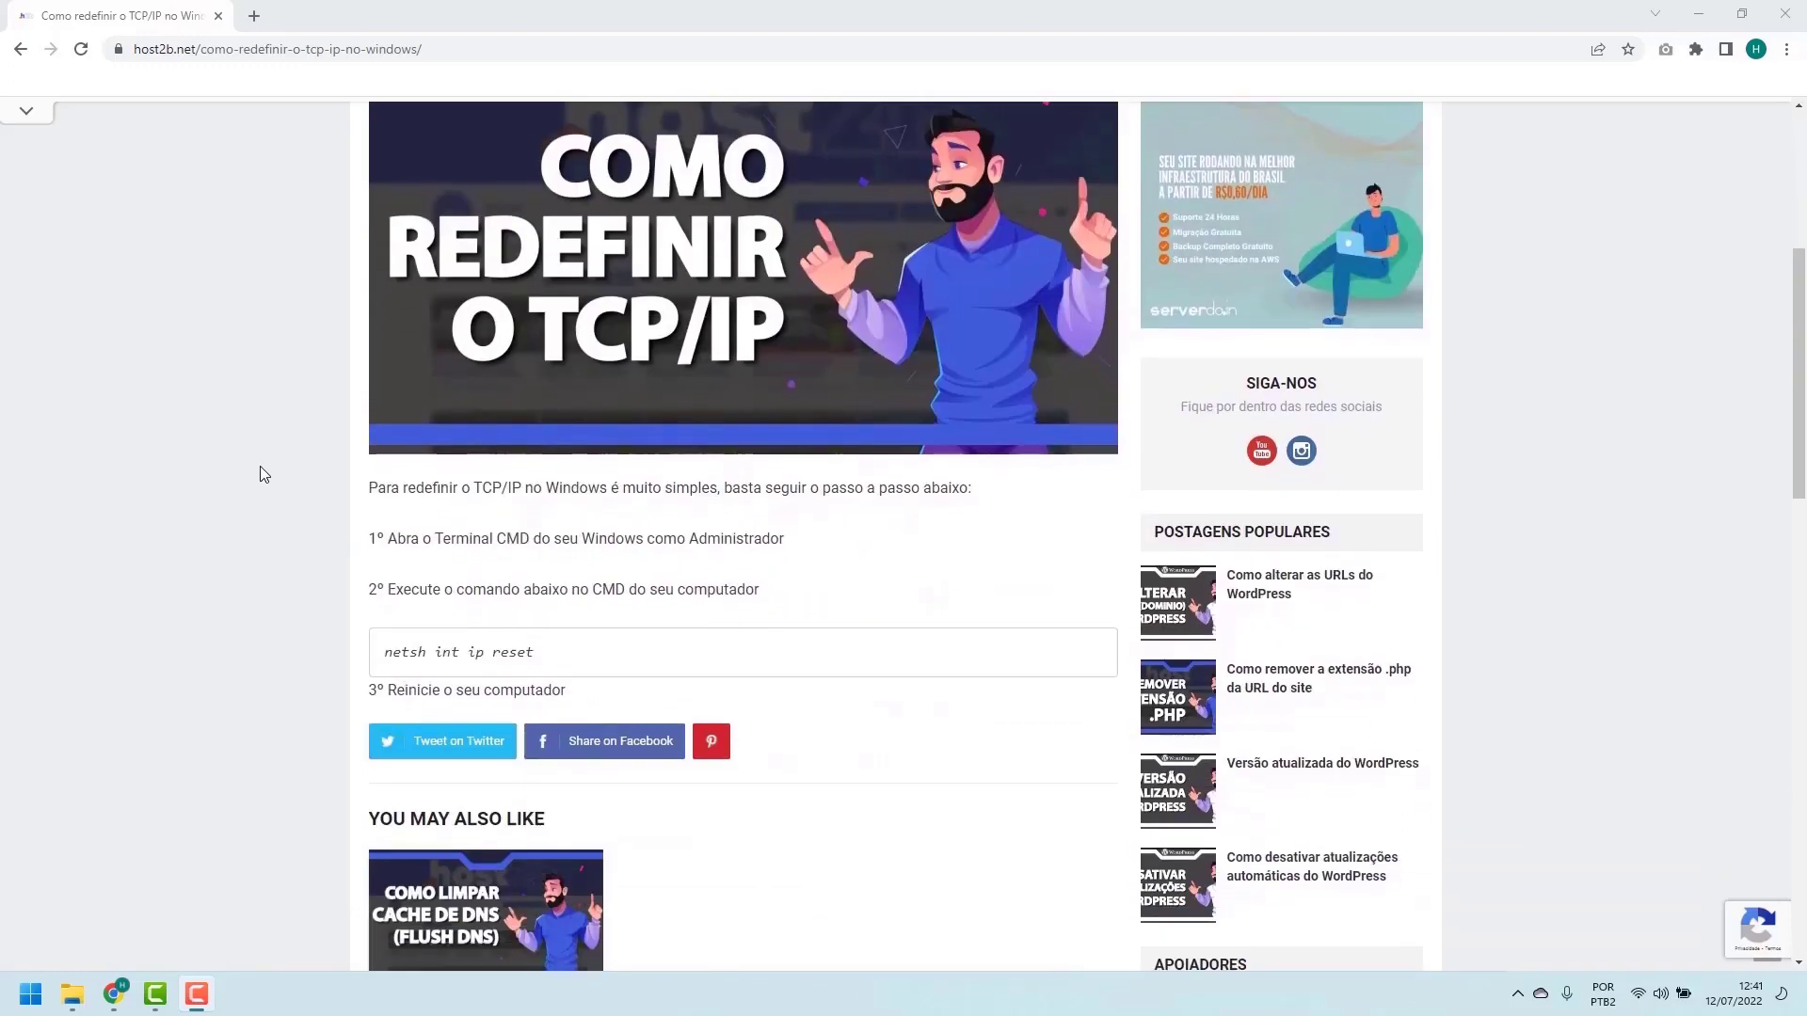
pyautogui.scroll(-1, 260, 474)
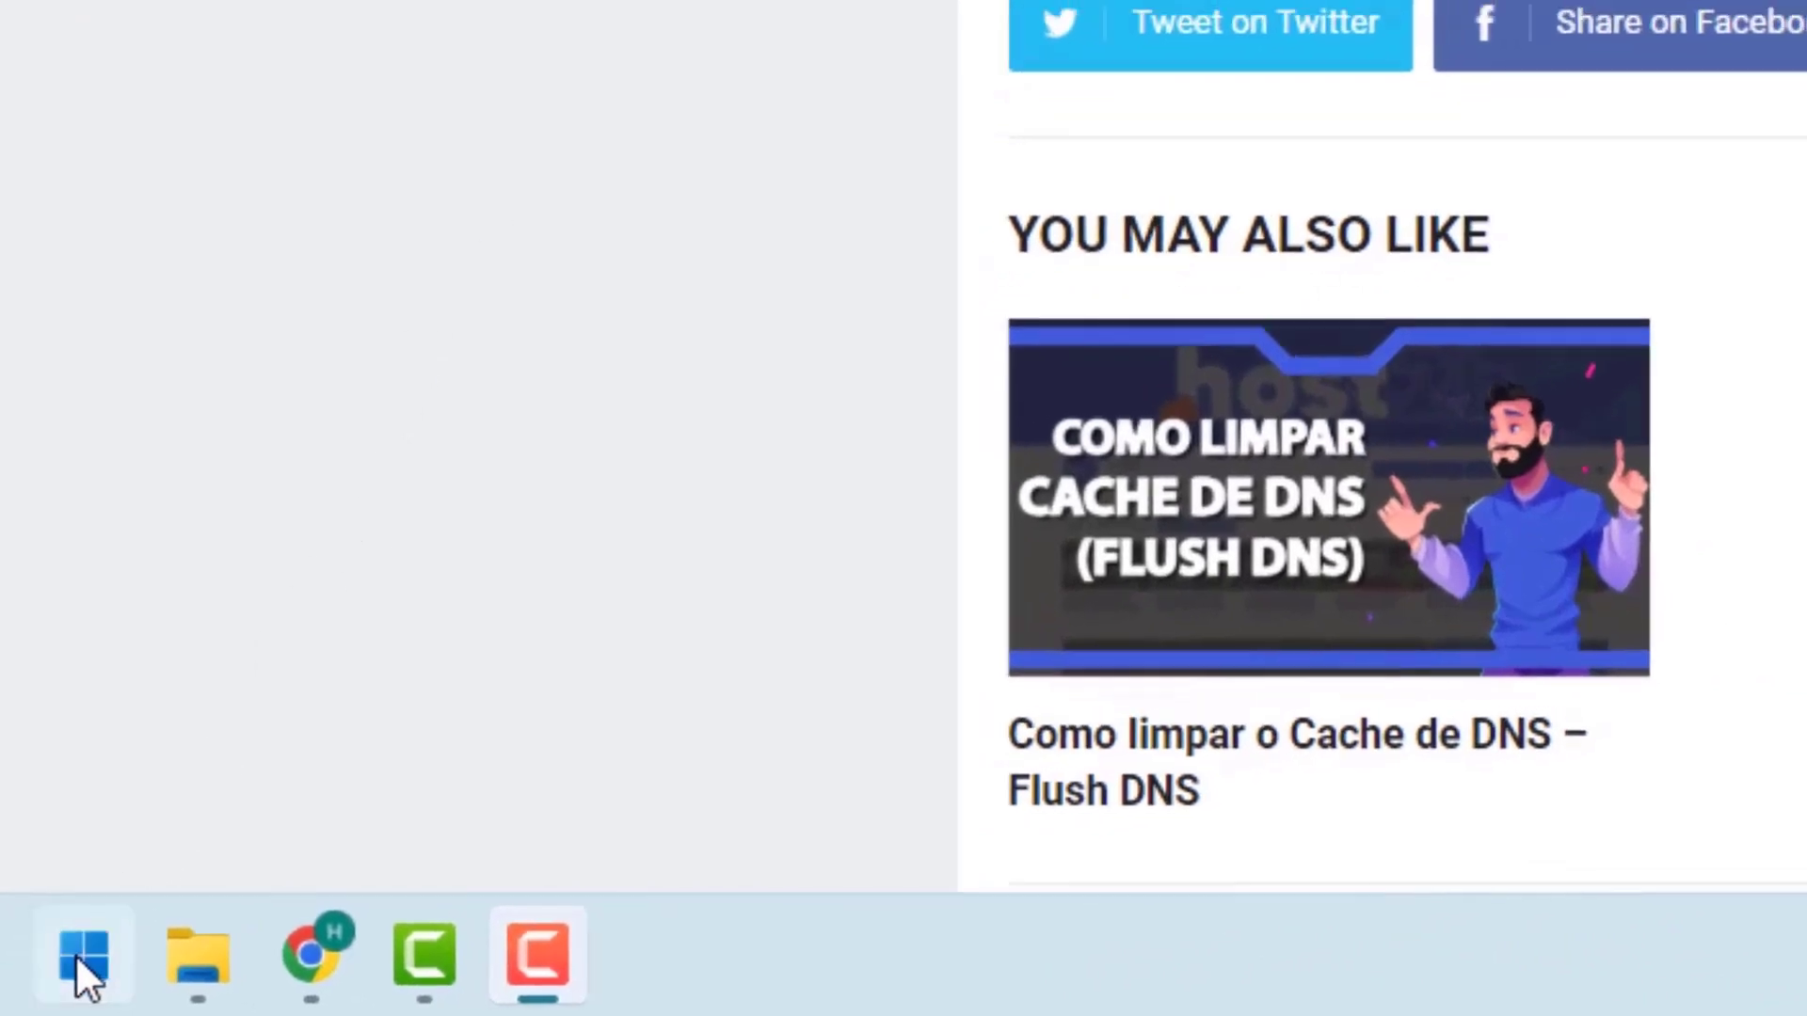
pyautogui.click(79, 950)
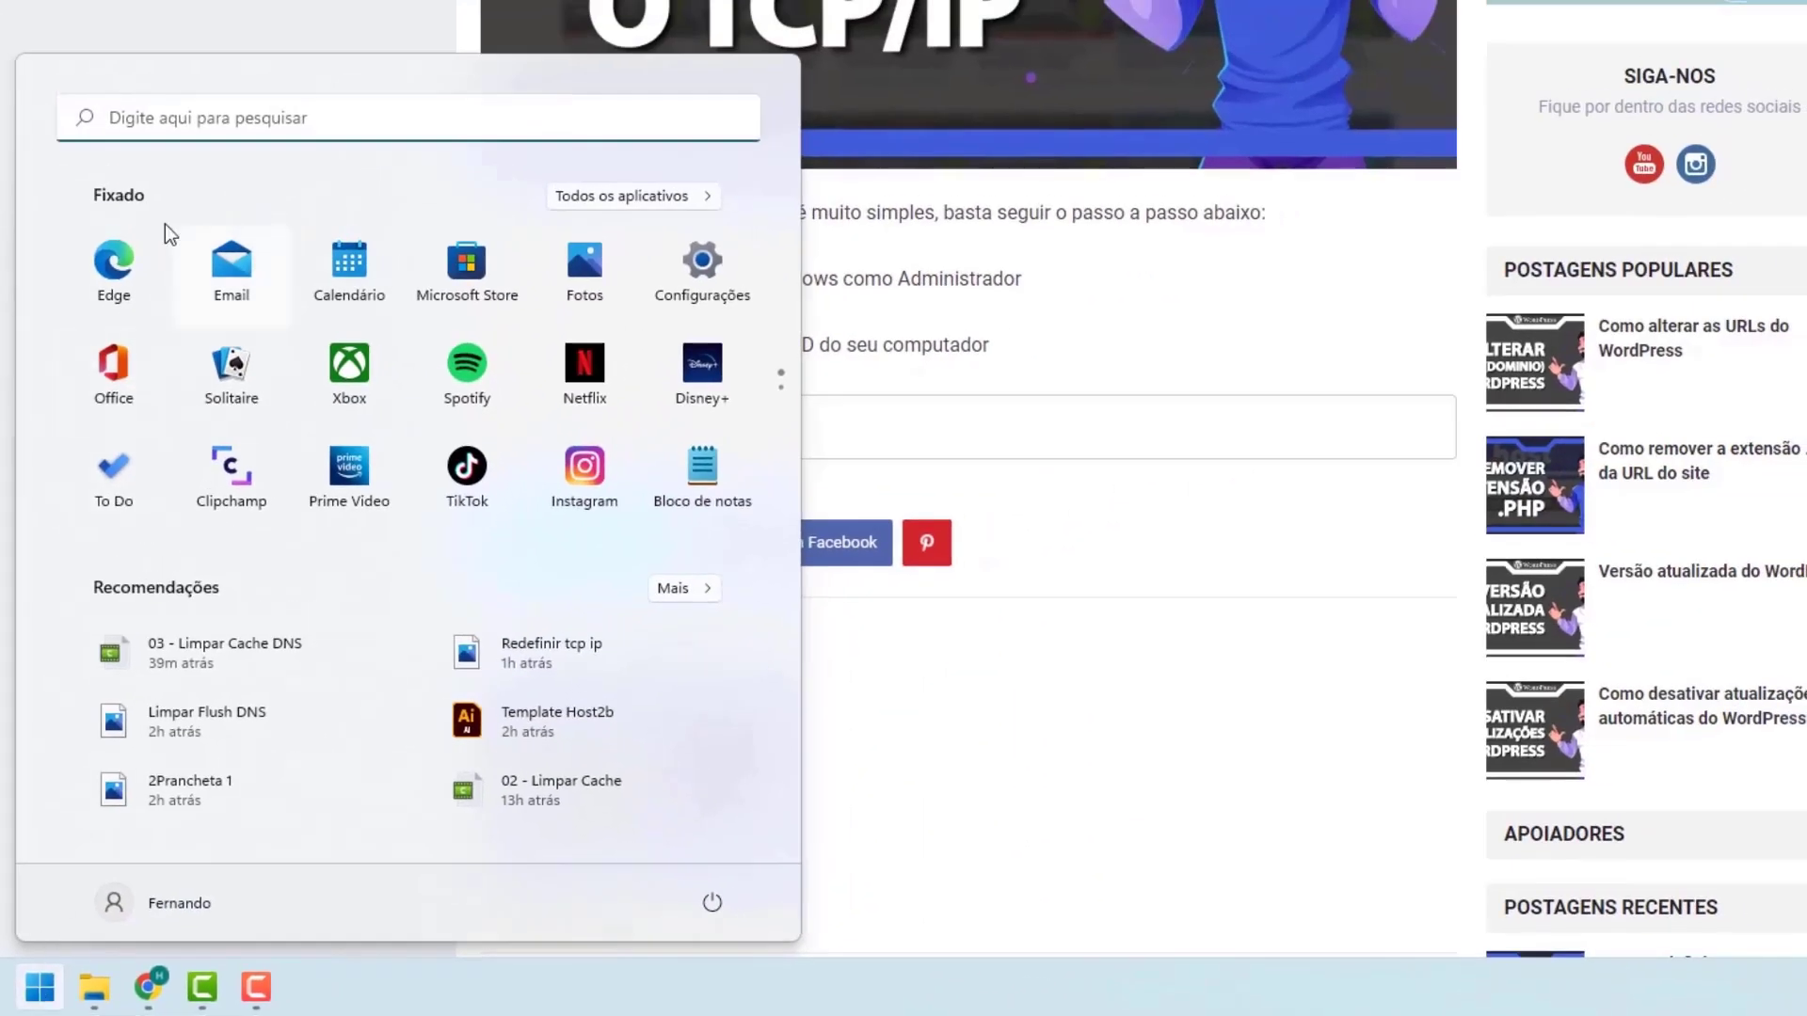
pyautogui.write('cmd')
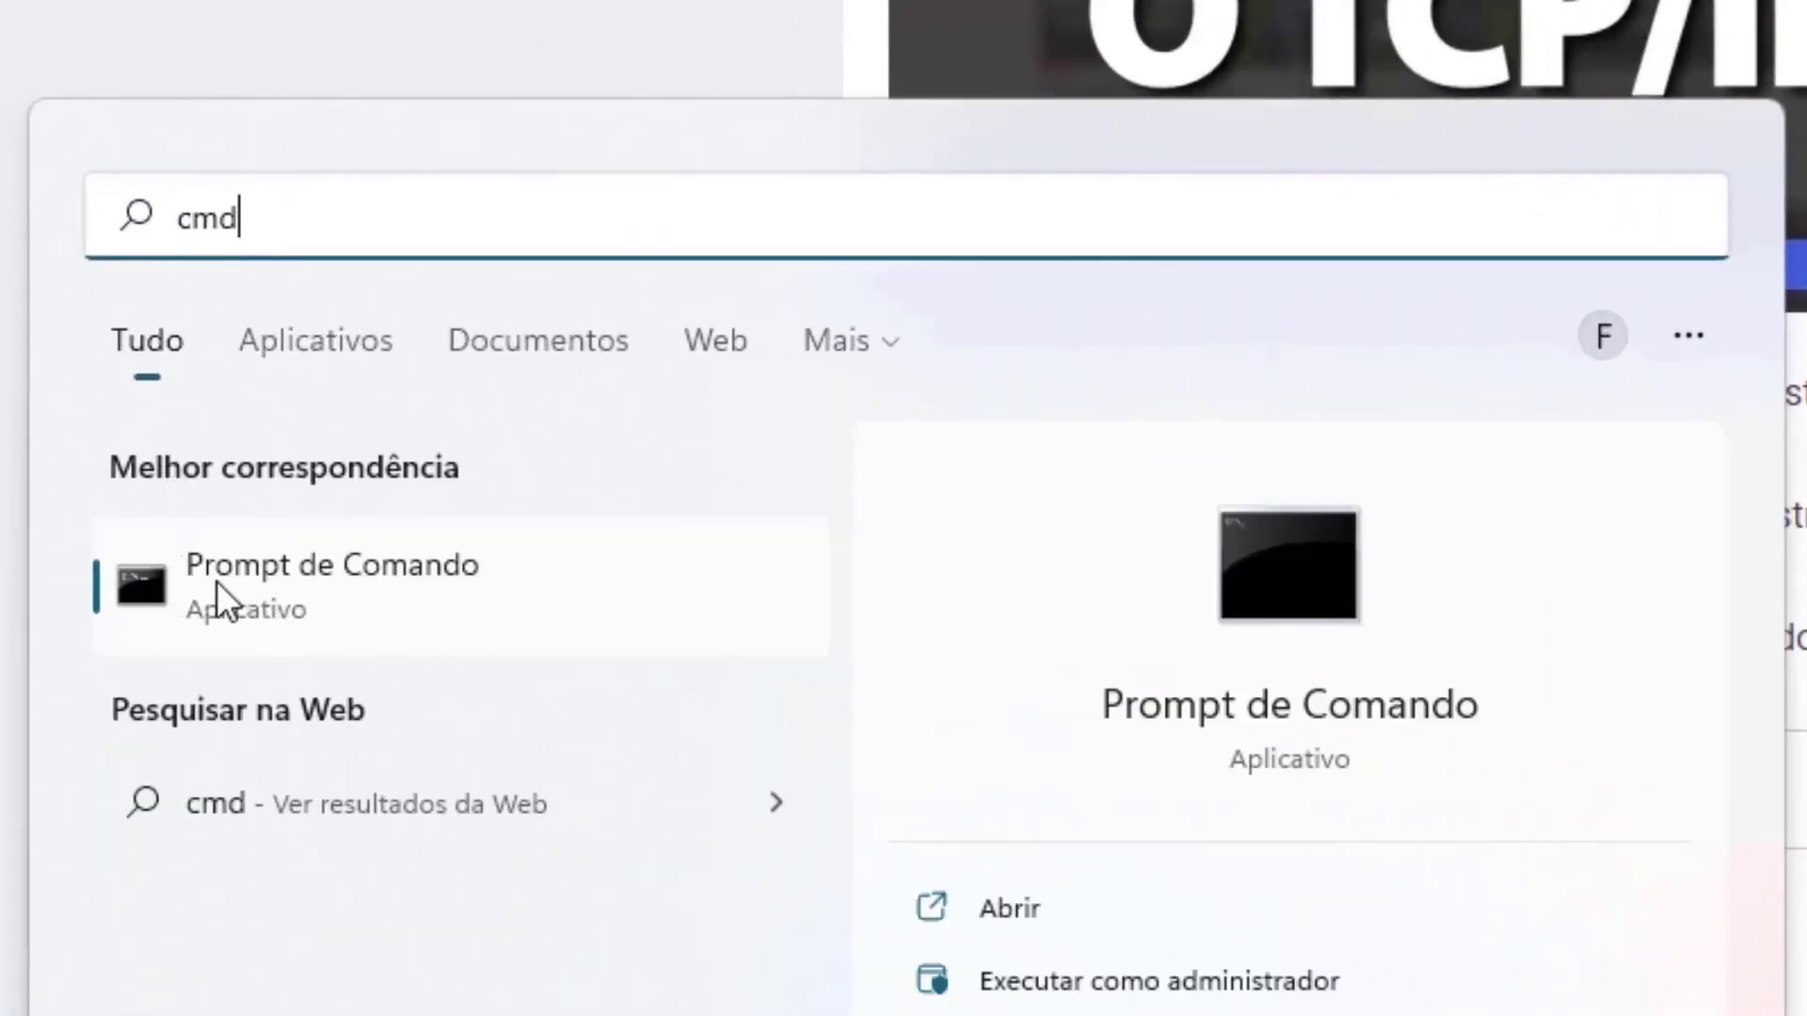
pyautogui.rightClick(268, 572)
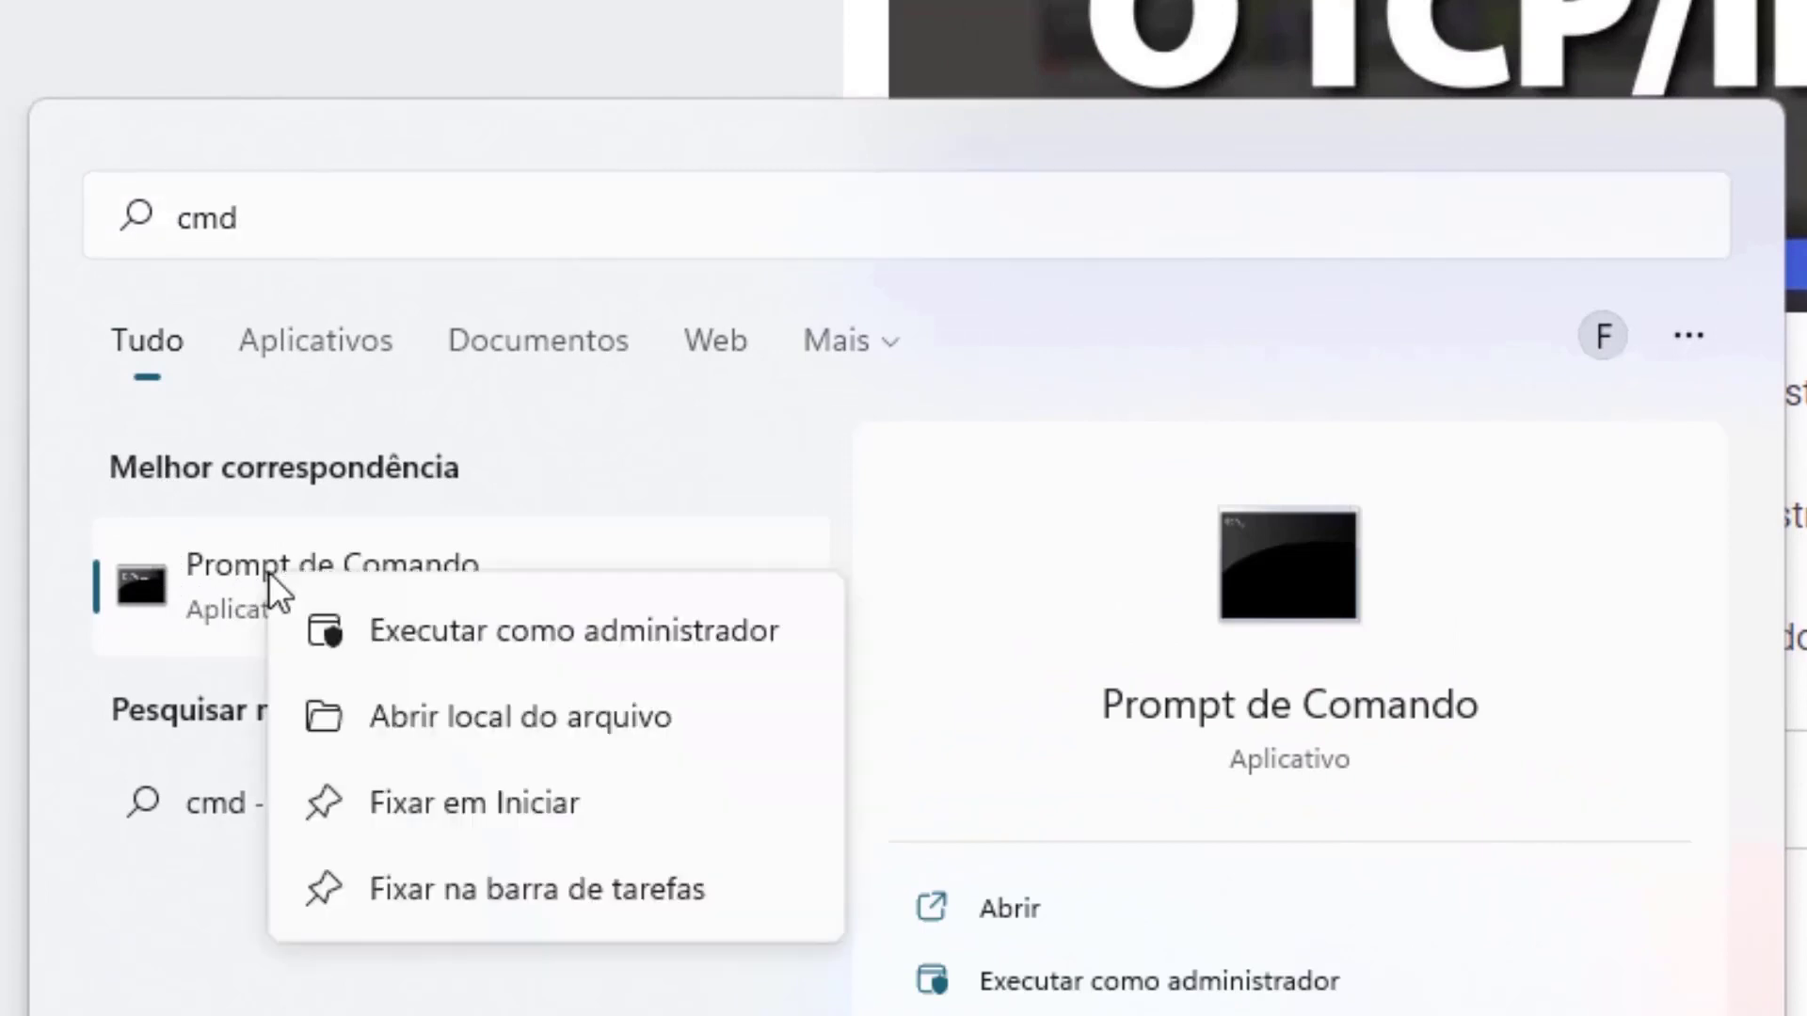
pyautogui.click(516, 630)
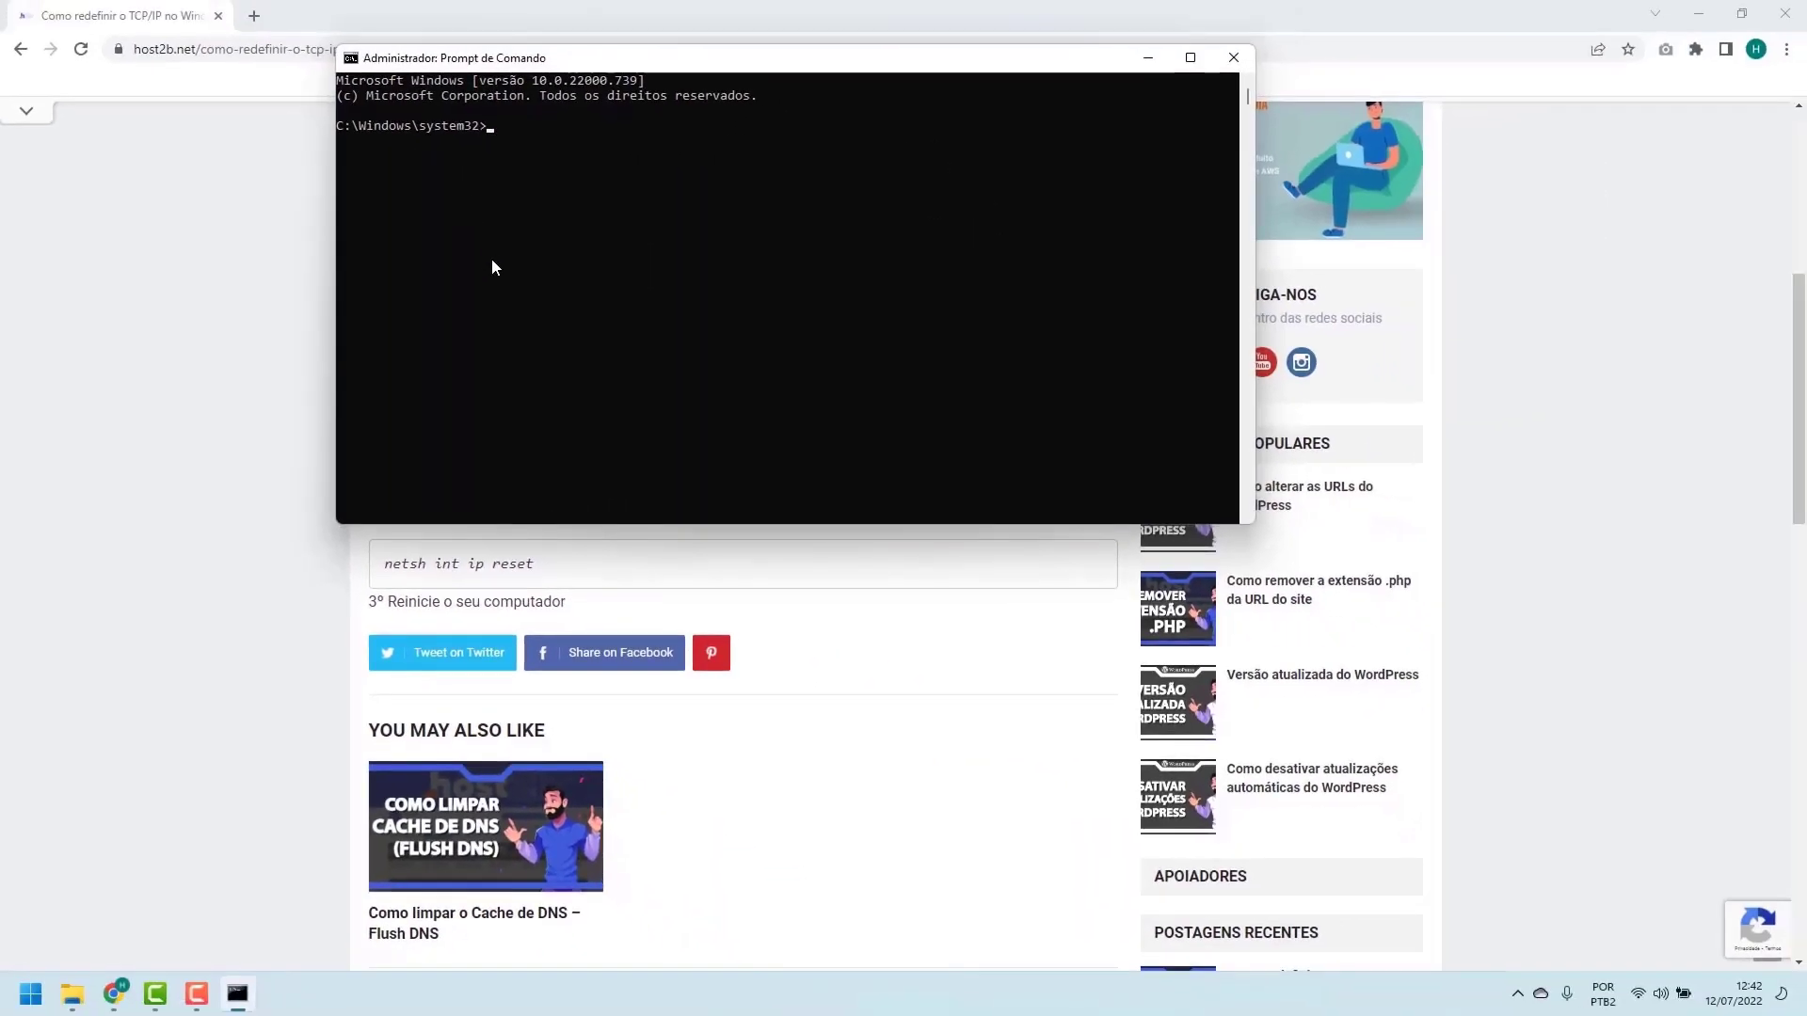
# Reset the TCP/IP stack by running netsh int ip reset in the administrator Command Prompt.
pyautogui.click(307, 386)
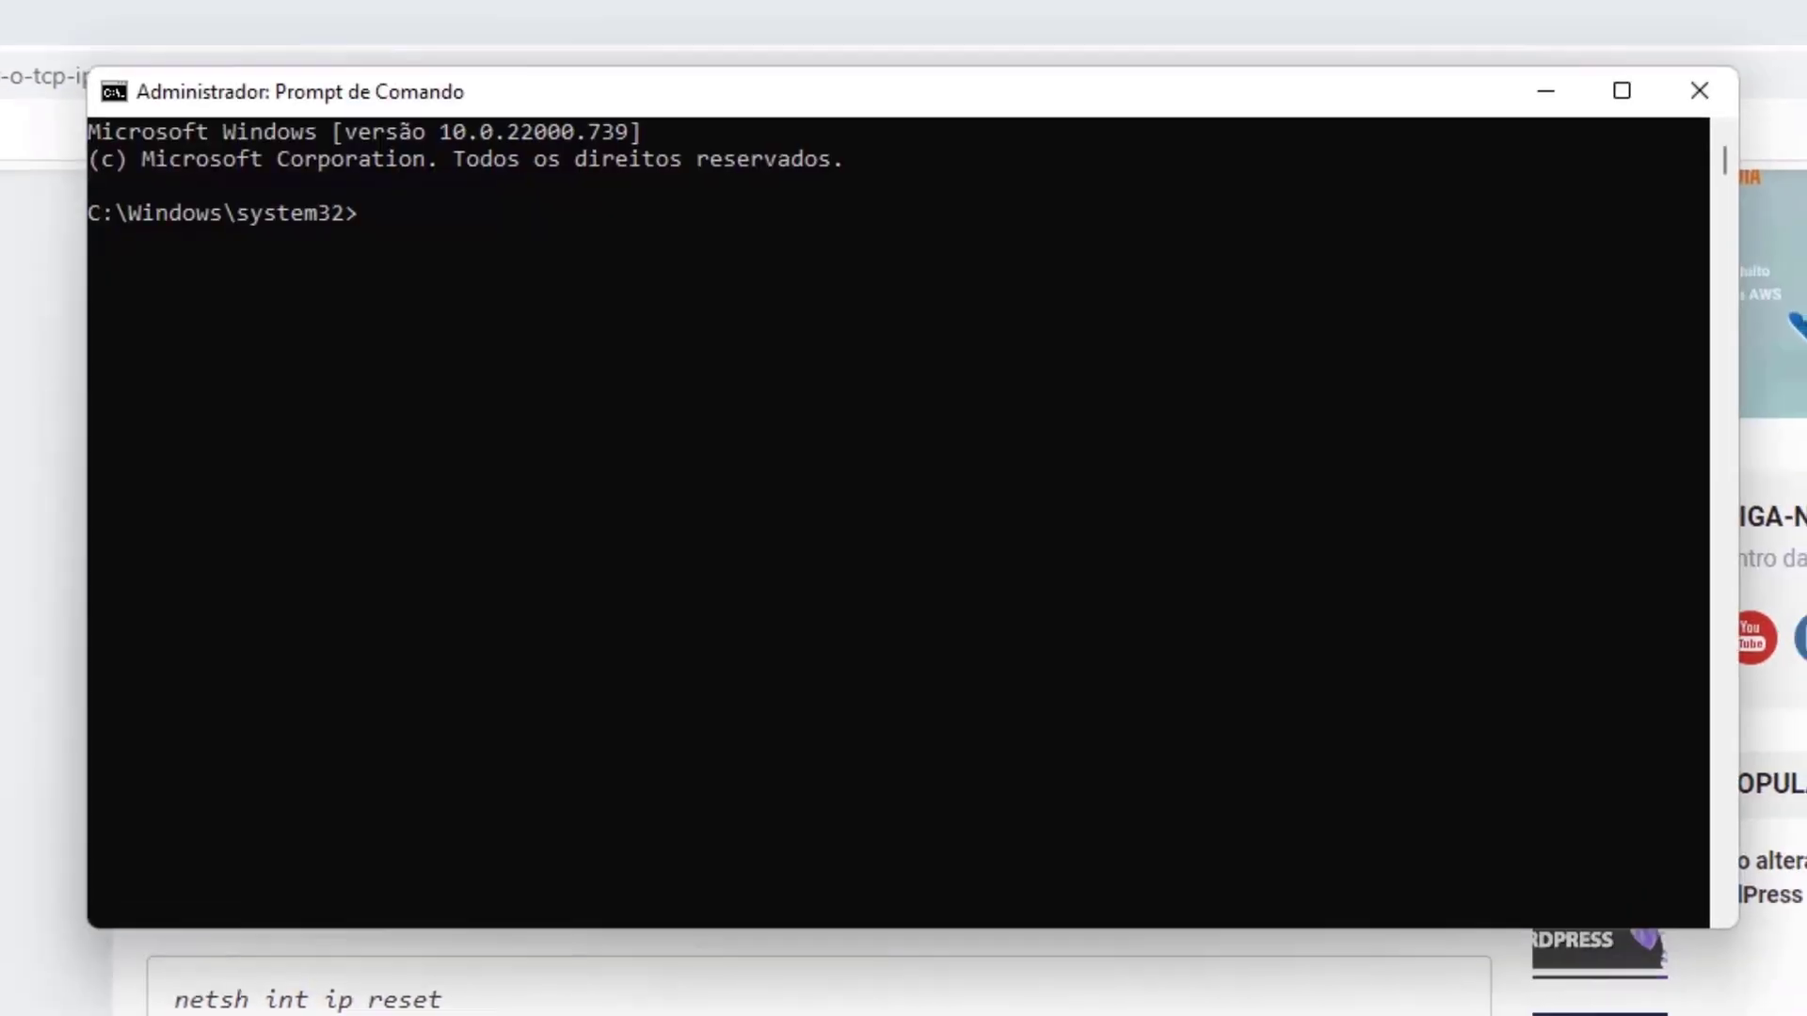
pyautogui.click(810, 674)
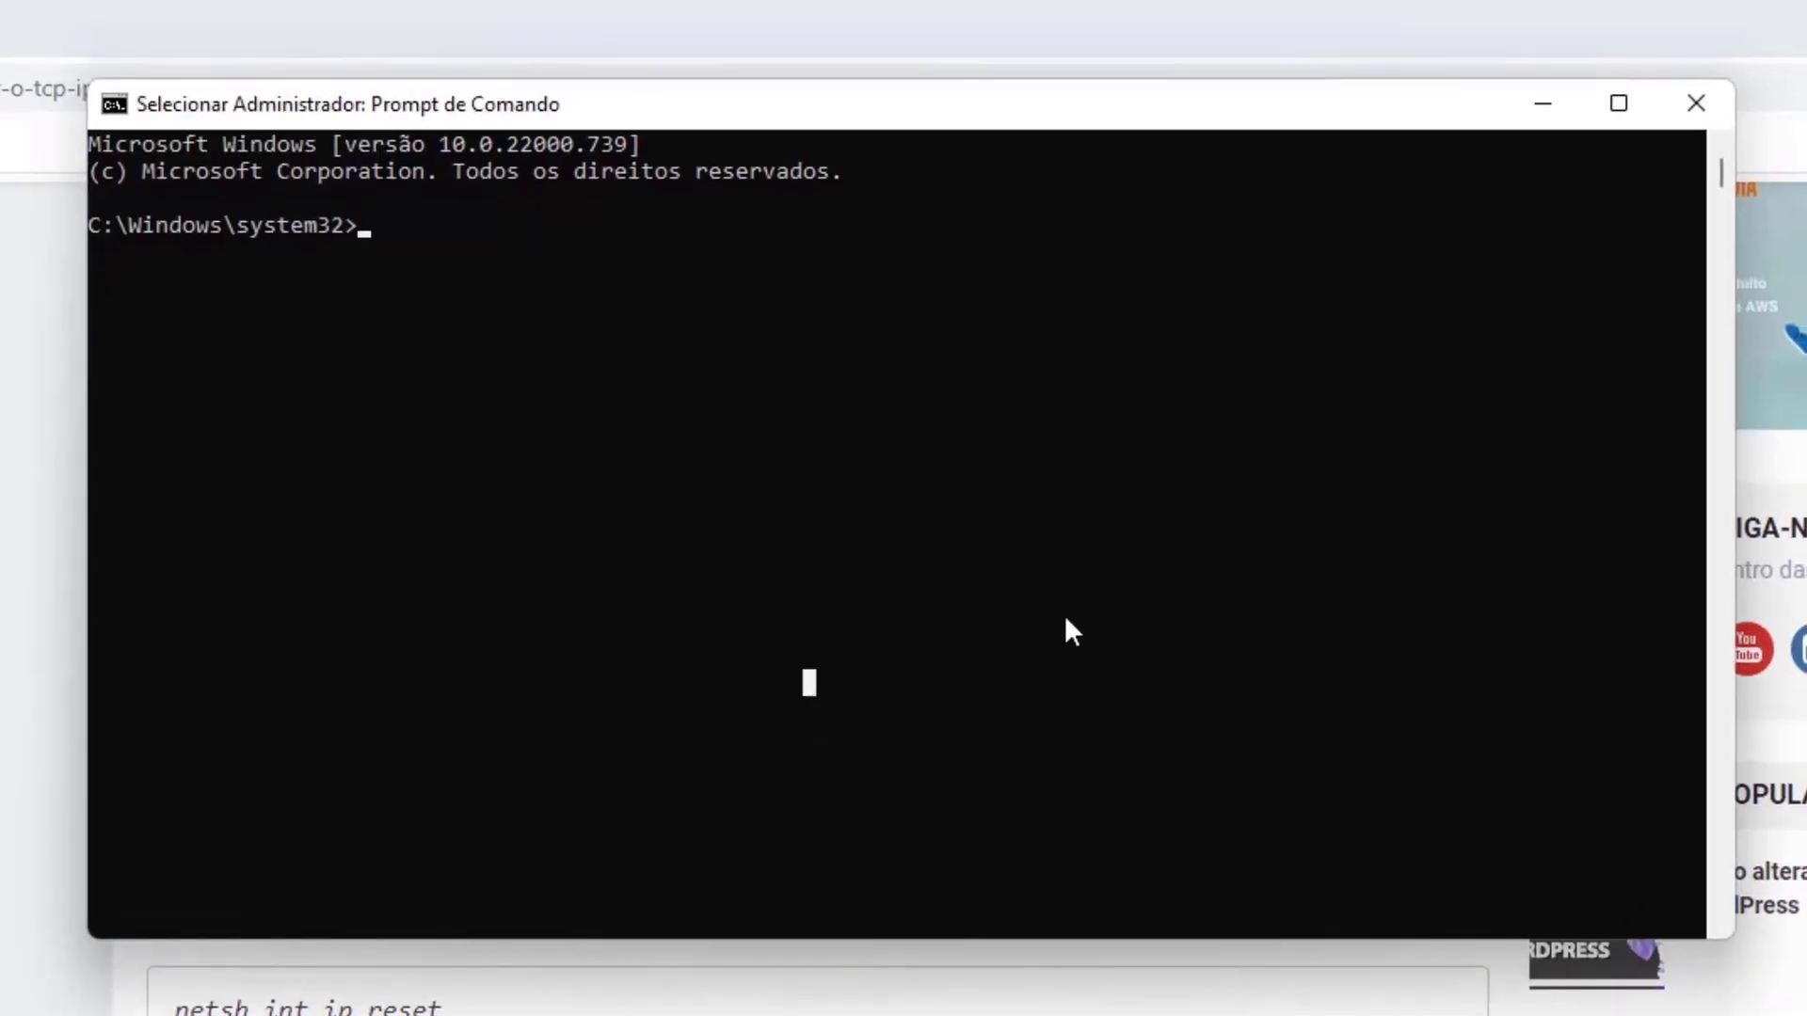
pyautogui.write('netsh ')
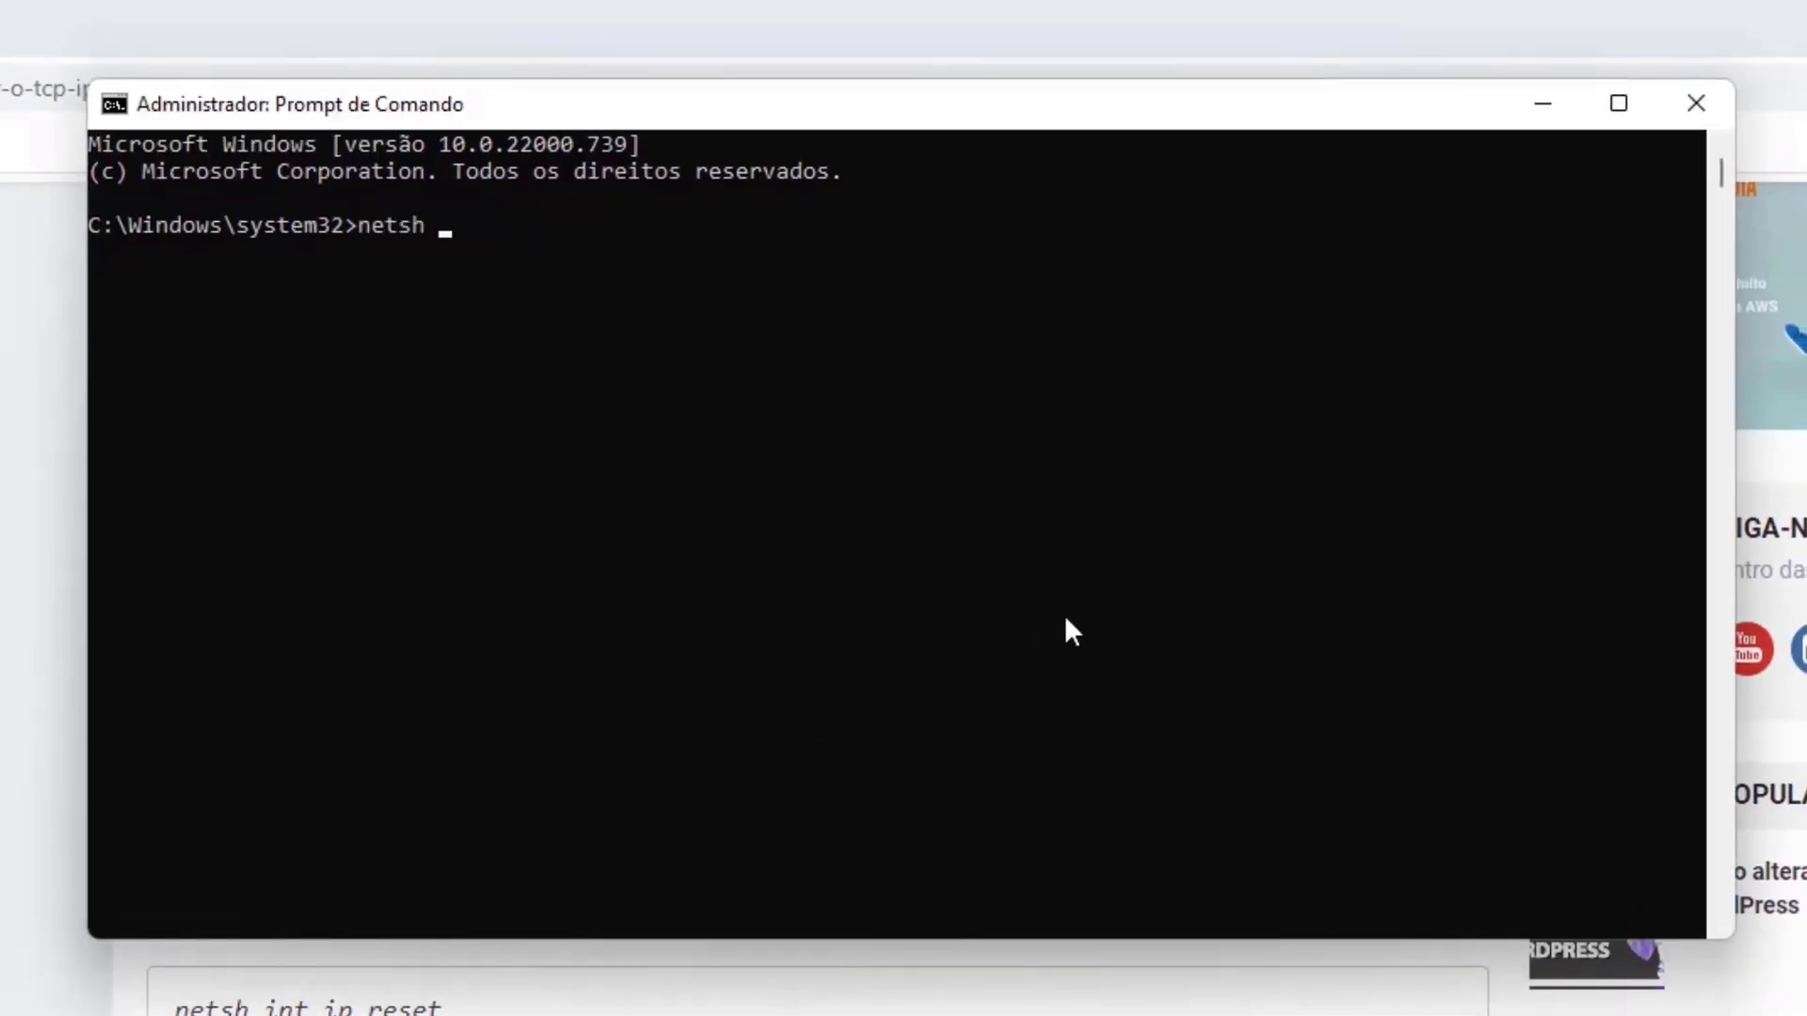
pyautogui.write('int ip reset')
pyautogui.press('Return')
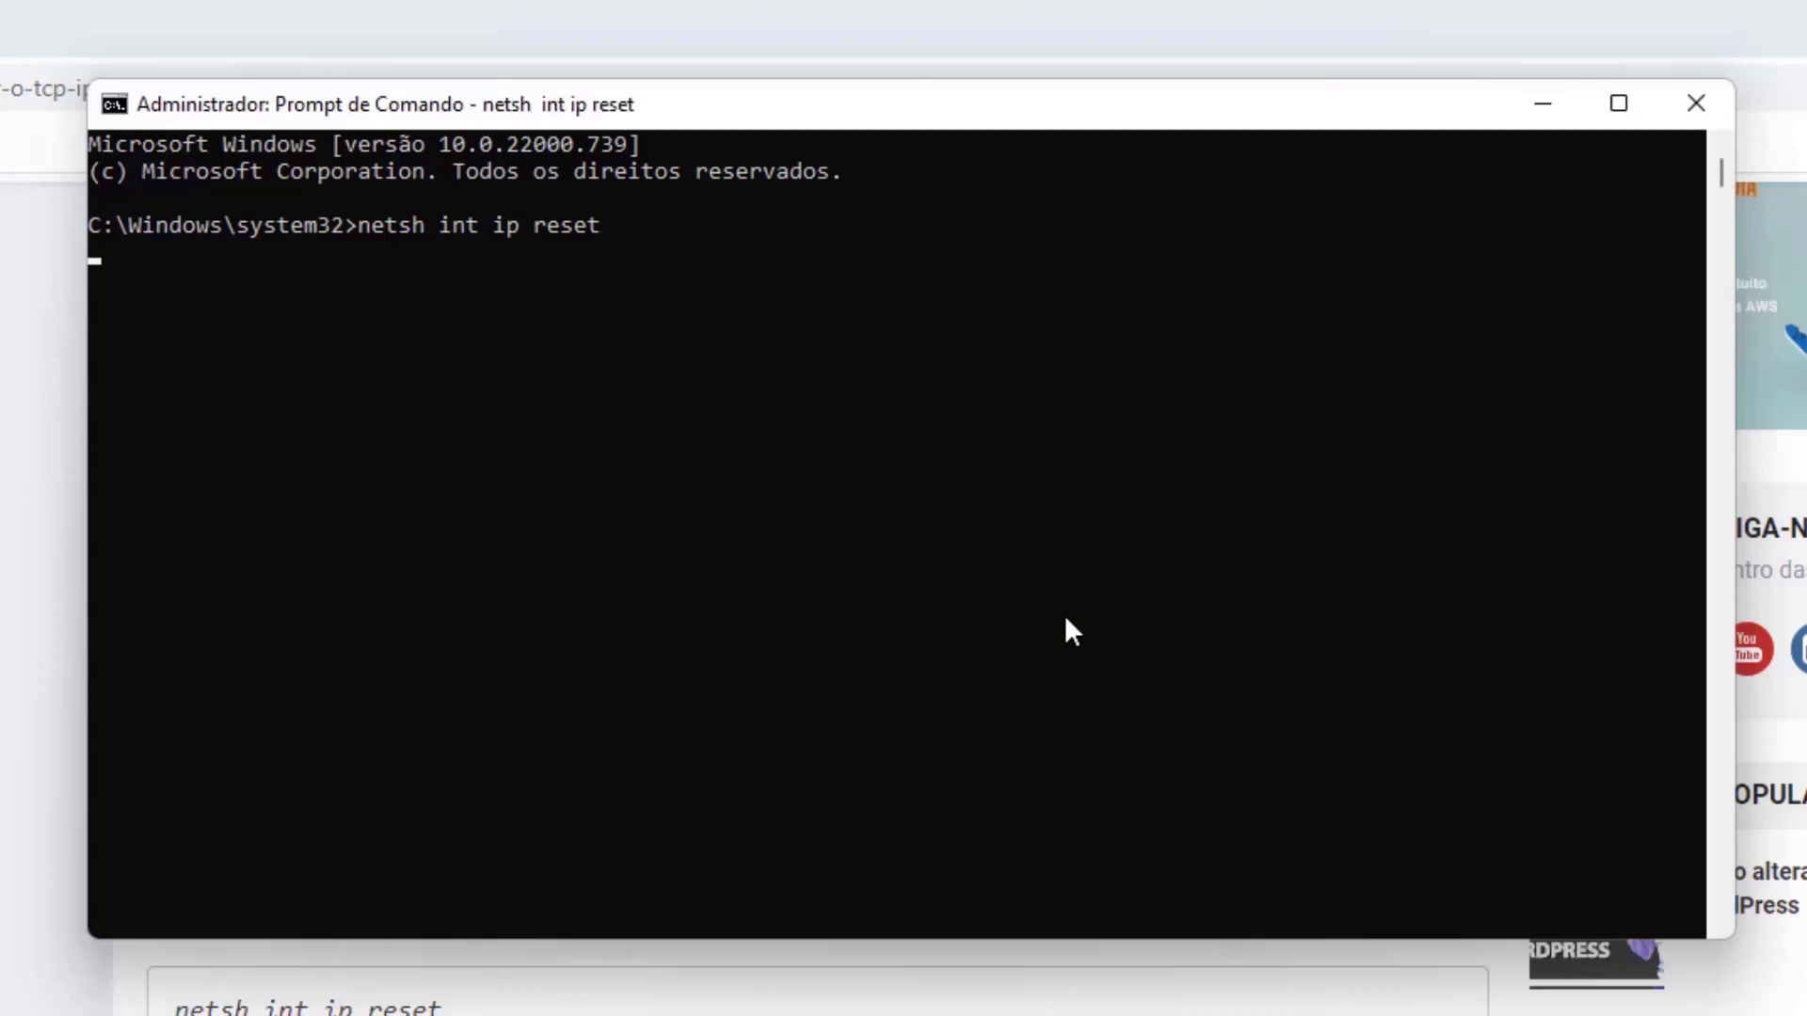